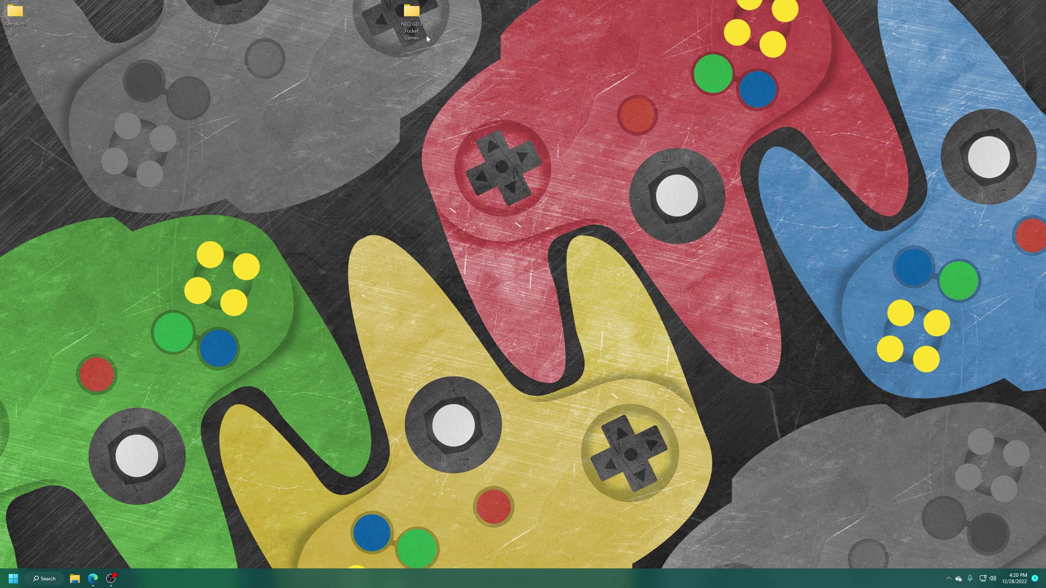
Step: Move the NEO GEO Pocket Games folder from the desktop into the Games folder inside RetroArch
{"action": "double_click", "coordinate": [15, 13]}
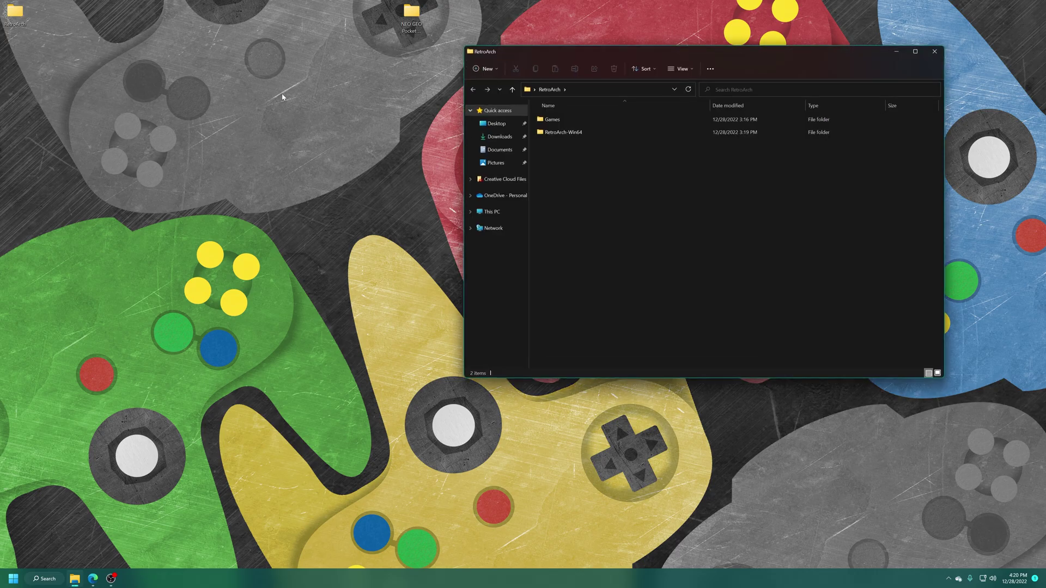
{"action": "left_click_drag", "start_coordinate": [412, 16], "coordinate": [557, 123]}
Step: Launch retroarch.exe from the RetroArch-Win64 folder
{"action": "double_click", "coordinate": [567, 134]}
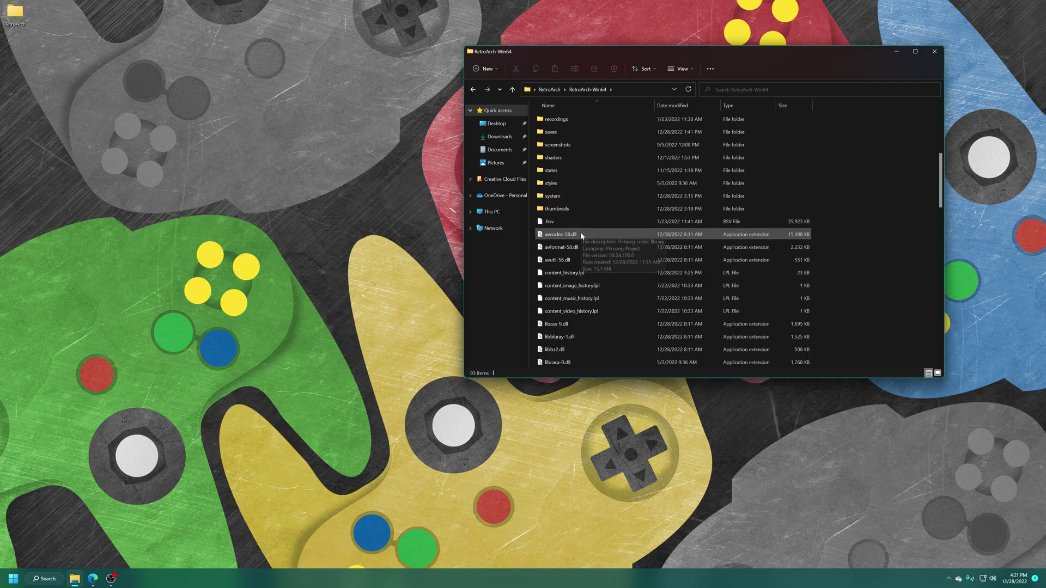
{"action": "scroll", "coordinate": [581, 235], "scroll_direction": "down", "scroll_amount": 15}
{"action": "double_click", "coordinate": [553, 287]}
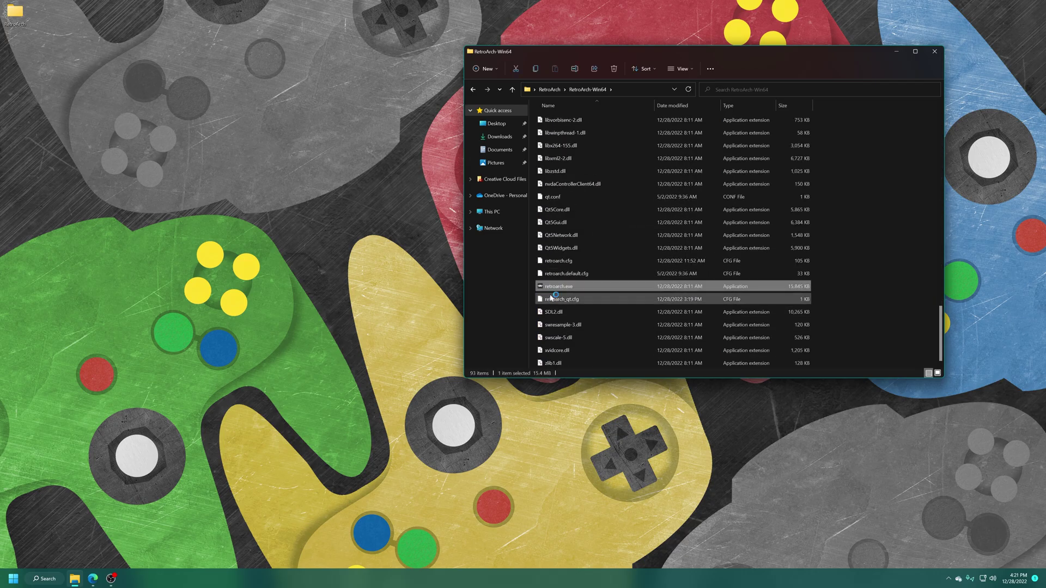
Step: Download the SNK - Neo Geo Pocket / Color (Beetle NeoPop) core through the Online Updater and return to the Main Menu
{"action": "key", "text": "Down"}
{"action": "key", "text": "Return"}
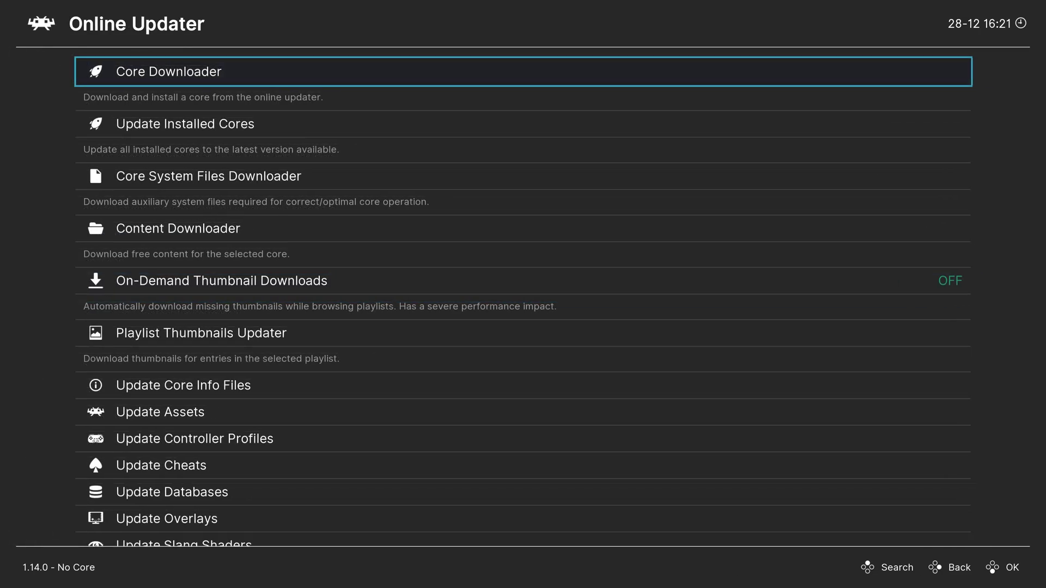
{"action": "key", "text": "Return"}
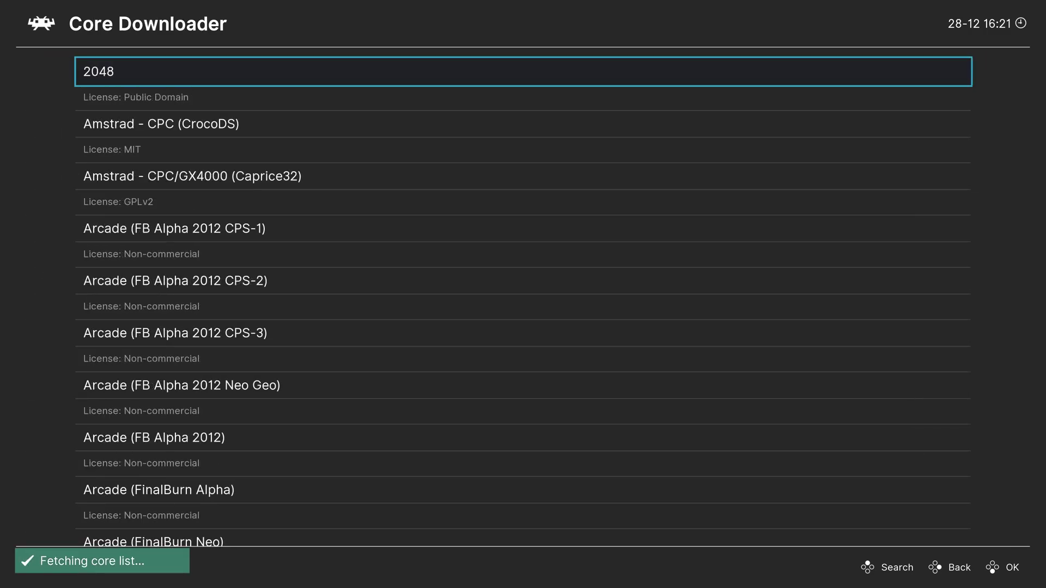
{"action": "key", "text": "Up"}
{"action": "key", "text": "Up"}
{"action": "key", "text": "Up"}
{"action": "key", "text": "Up"}
{"action": "key", "text": "Up"}
{"action": "key", "text": "Up"}
{"action": "key", "text": "Up"}
{"action": "key", "text": "Up"}
{"action": "key", "text": "Up"}
{"action": "key", "text": "Up"}
{"action": "key", "text": "Up"}
{"action": "key", "text": "Up"}
{"action": "key", "text": "Up"}
{"action": "key", "text": "Up"}
{"action": "key", "text": "Up"}
{"action": "key", "text": "Up"}
{"action": "key", "text": "Up"}
{"action": "key", "text": "Up"}
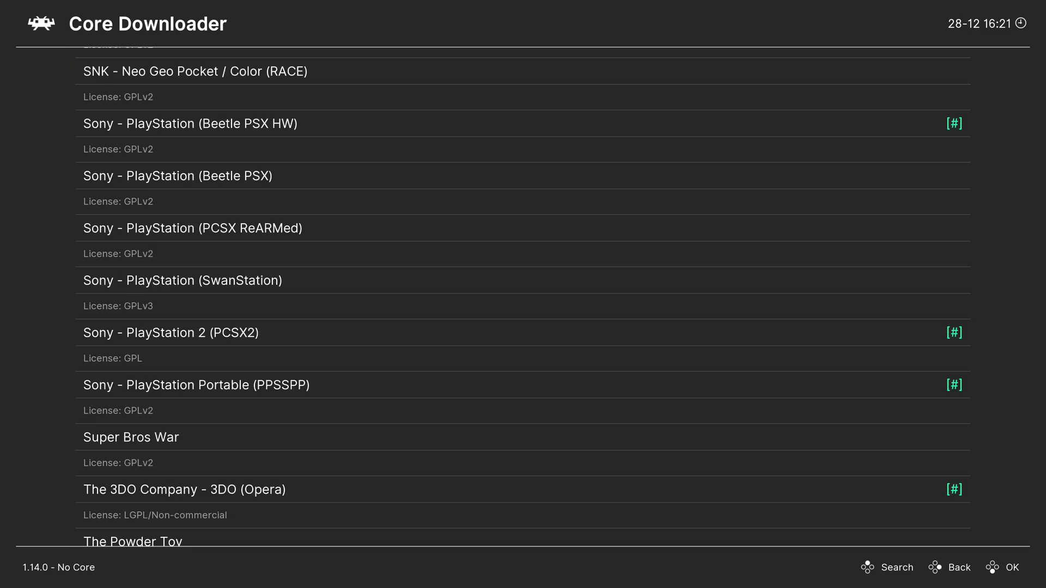
{"action": "key", "text": "Up"}
{"action": "key", "text": "Up"}
{"action": "key", "text": "Up"}
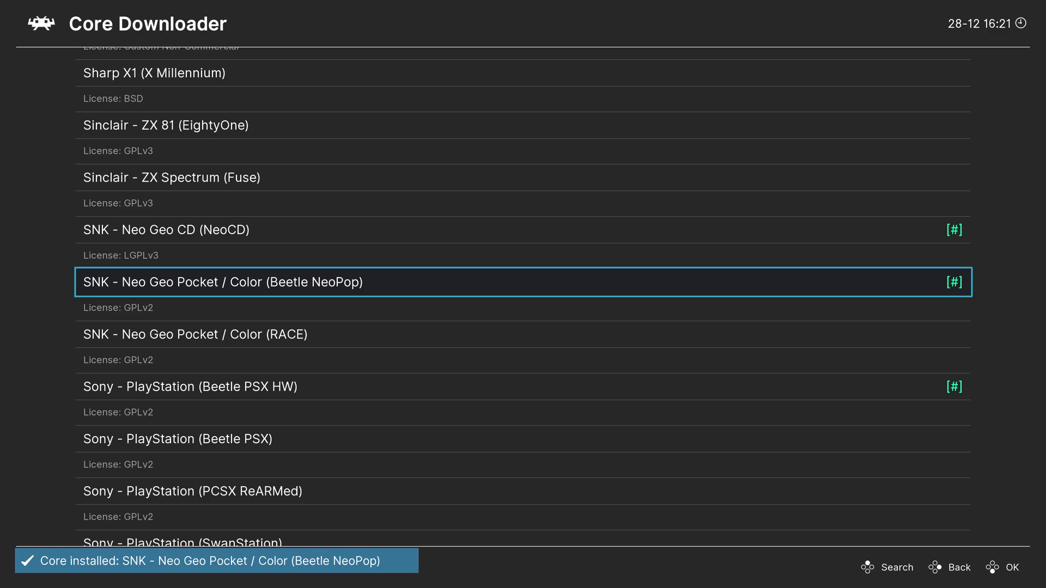
{"action": "key", "text": "BackSpace"}
{"action": "key", "text": "BackSpace"}
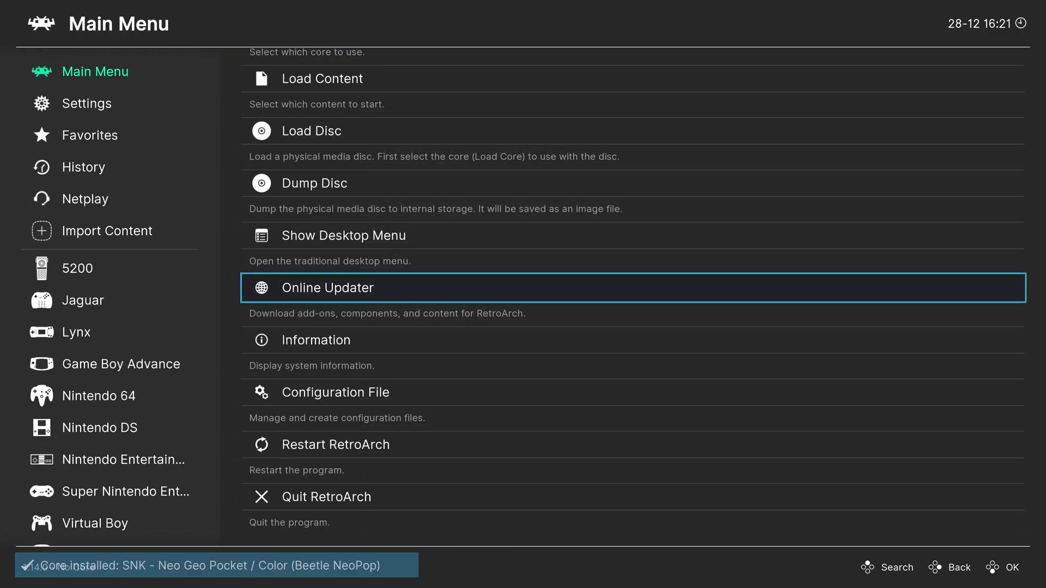
Step: Start loading content and open the C:\ drive in the file selection
{"action": "key", "text": "Up"}
{"action": "key", "text": "Up"}
{"action": "key", "text": "Up"}
{"action": "key", "text": "Up"}
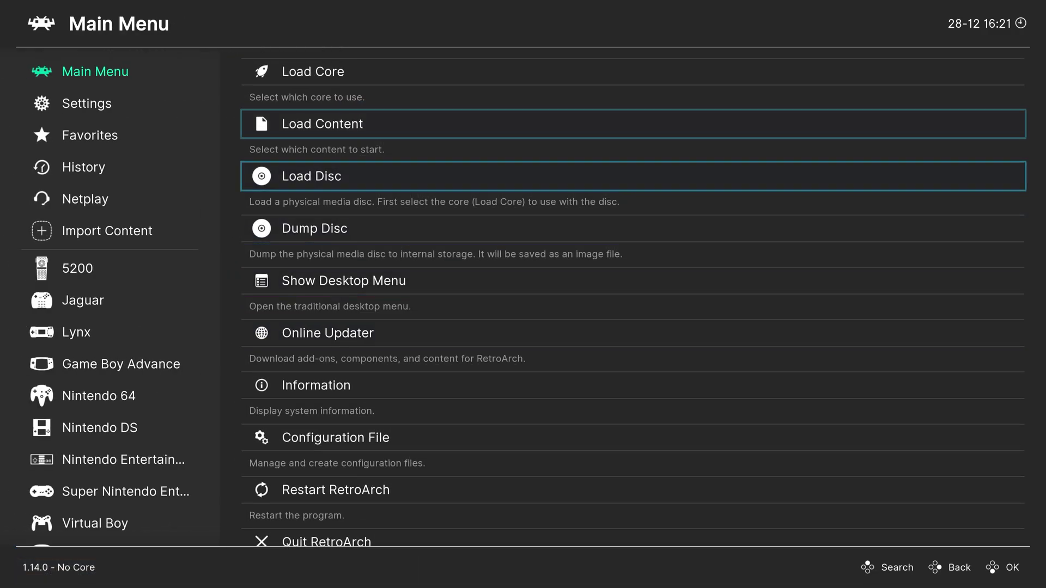
{"action": "key", "text": "Return"}
{"action": "key", "text": "Down"}
{"action": "key", "text": "Down"}
{"action": "key", "text": "Down"}
{"action": "key", "text": "Down"}
{"action": "key", "text": "Return"}
Step: Open the Users folder on the C:\ drive
{"action": "key", "text": "Up"}
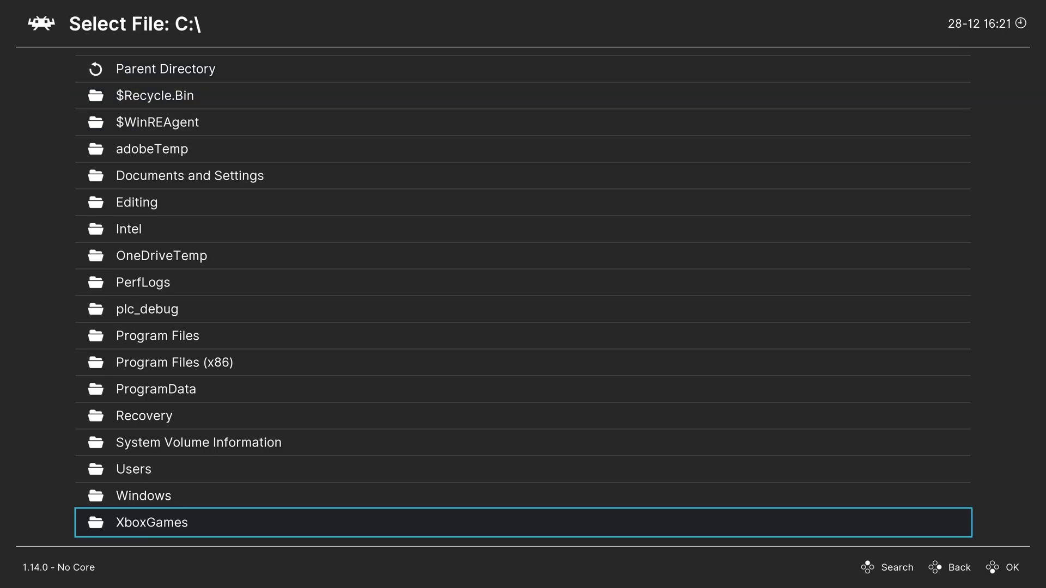
{"action": "key", "text": "Down"}
{"action": "key", "text": "Down"}
{"action": "key", "text": "Down"}
{"action": "key", "text": "Down"}
{"action": "key", "text": "Down"}
{"action": "key", "text": "Down"}
{"action": "key", "text": "Down"}
{"action": "key", "text": "Down"}
{"action": "key", "text": "Down"}
{"action": "key", "text": "Down"}
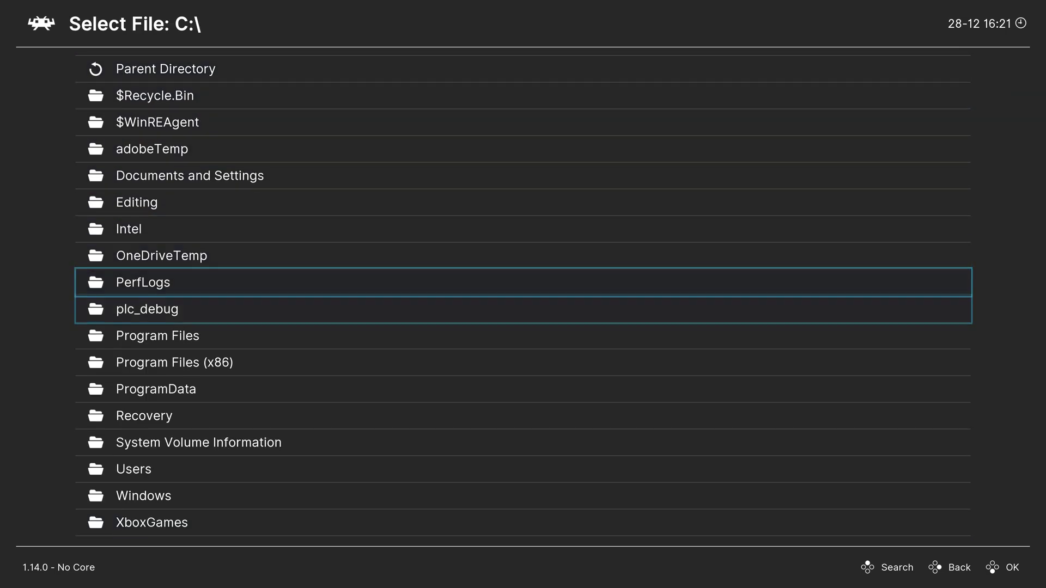
{"action": "key", "text": "Down"}
{"action": "key", "text": "Down"}
{"action": "key", "text": "Down"}
{"action": "key", "text": "Down"}
{"action": "key", "text": "Down"}
{"action": "key", "text": "Down"}
{"action": "key", "text": "Return"}
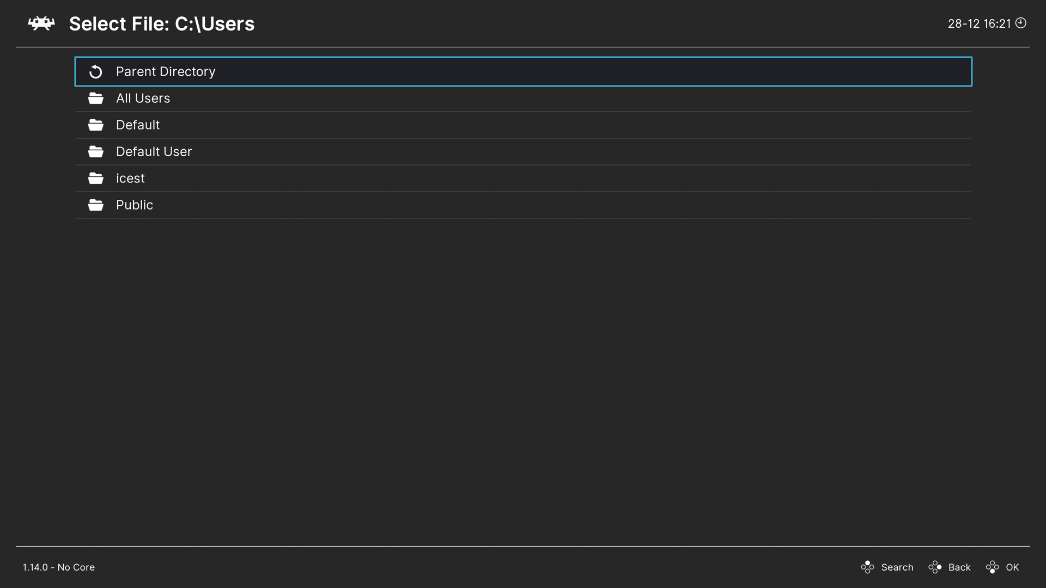
Step: Open the RetroArch folder on the Desktop within the personal user folder
{"action": "key", "text": "Down"}
{"action": "key", "text": "Down"}
{"action": "key", "text": "Down"}
{"action": "key", "text": "Down"}
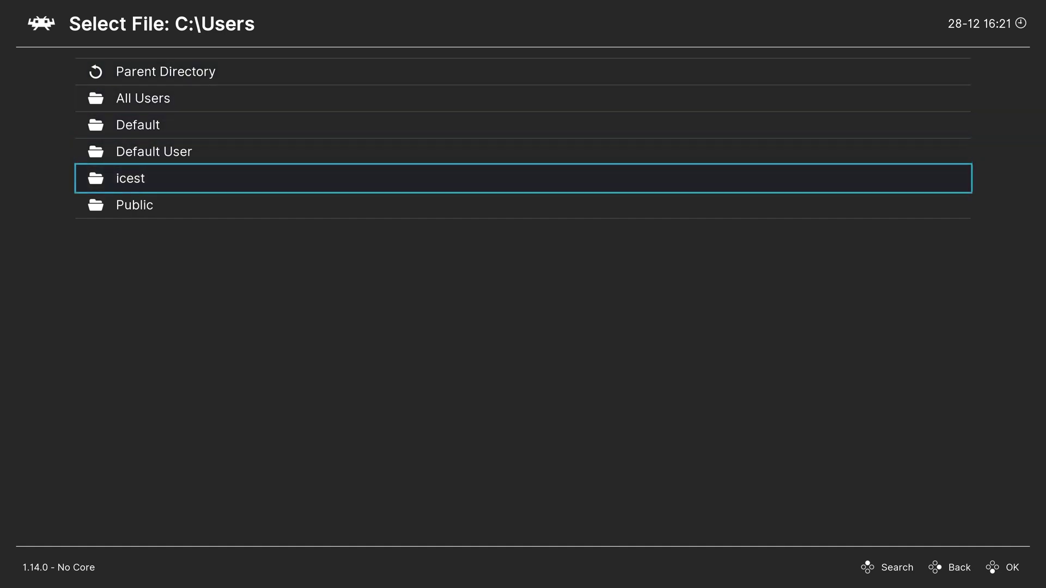
{"action": "key", "text": "Return"}
{"action": "key", "text": "Down"}
{"action": "key", "text": "Down"}
{"action": "key", "text": "Down"}
{"action": "key", "text": "Down"}
{"action": "key", "text": "Down"}
{"action": "key", "text": "Down"}
{"action": "key", "text": "Down"}
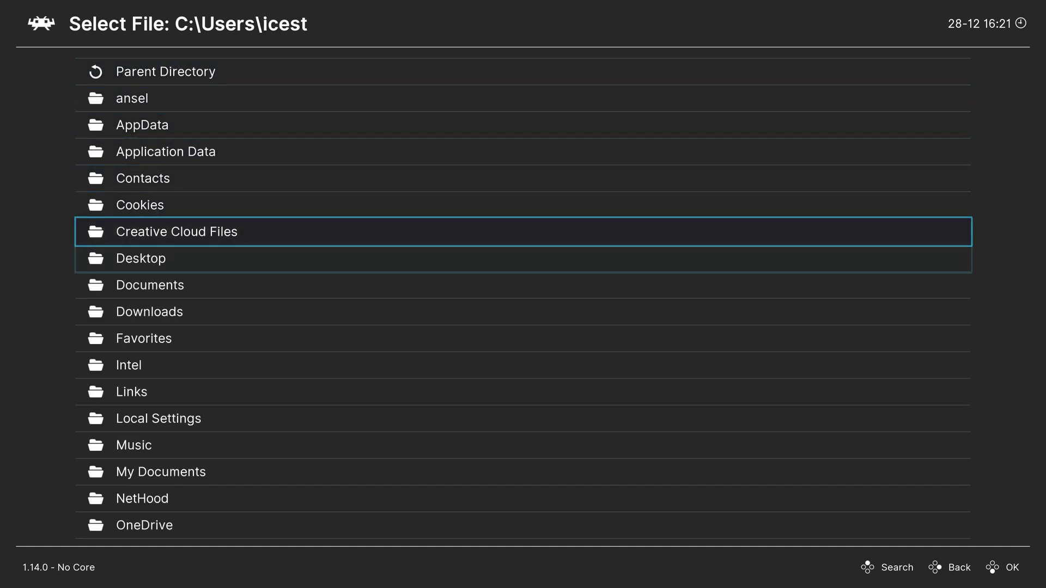
{"action": "key", "text": "Return"}
{"action": "key", "text": "Down"}
{"action": "key", "text": "Down"}
{"action": "key", "text": "Return"}
Step: Load Metal Slug - 1st Mission (World) (En,Ja).ngc from the NEO GEO Pocket Games folder inside Games
{"action": "key", "text": "Down"}
{"action": "key", "text": "Down"}
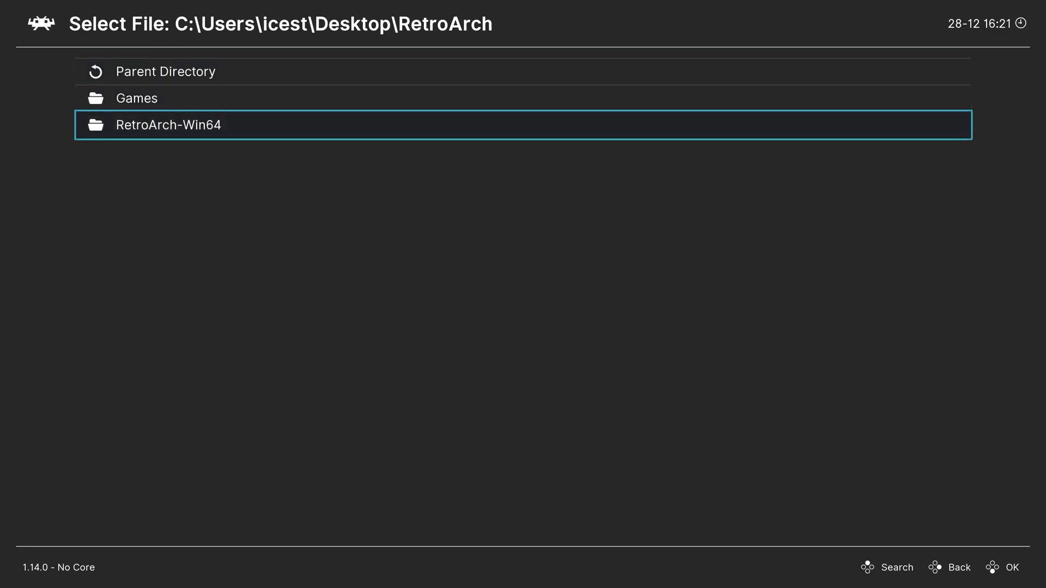
{"action": "key", "text": "Up"}
{"action": "key", "text": "Return"}
{"action": "key", "text": "Down"}
{"action": "key", "text": "Down"}
{"action": "key", "text": "Down"}
{"action": "key", "text": "Down"}
{"action": "key", "text": "Down"}
{"action": "key", "text": "Down"}
{"action": "key", "text": "Down"}
{"action": "key", "text": "Down"}
{"action": "key", "text": "Down"}
{"action": "key", "text": "Down"}
{"action": "key", "text": "Up"}
{"action": "key", "text": "Return"}
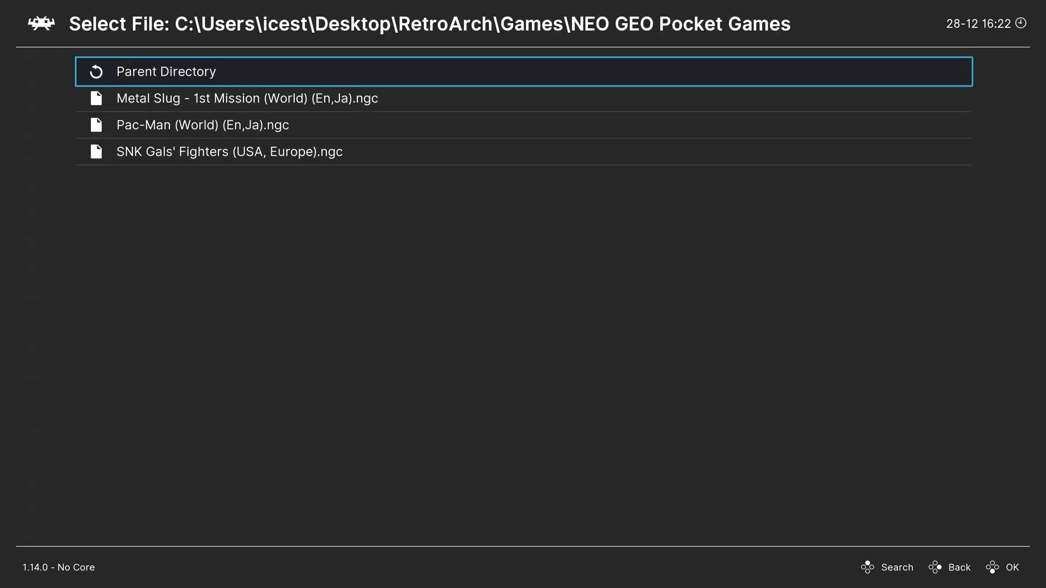
{"action": "key", "text": "Down"}
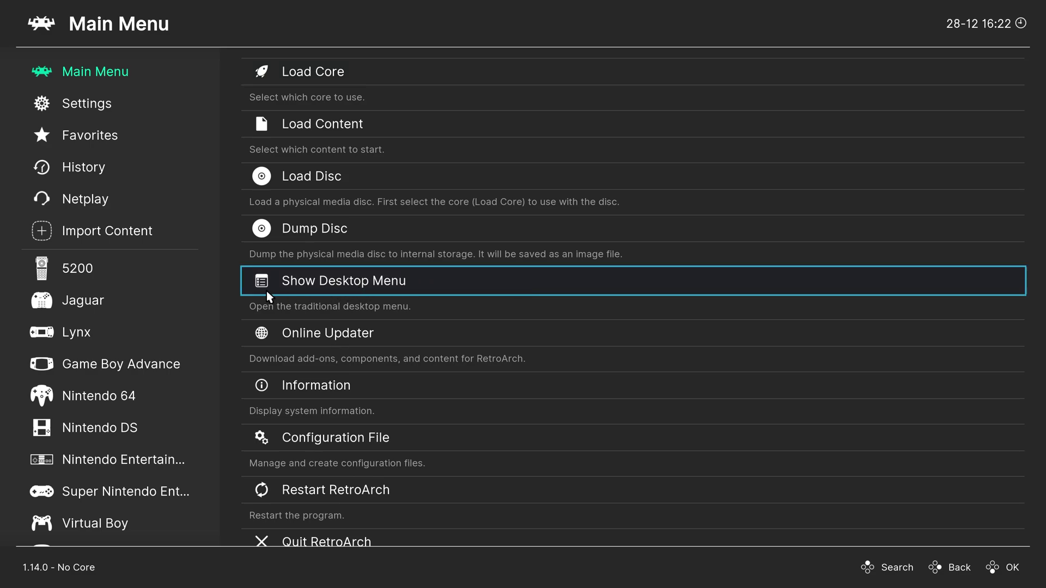
Step: Show the desktop menu and create a new playlist named "SNK - Neo Geo Pocket"
{"action": "left_click", "coordinate": [431, 284]}
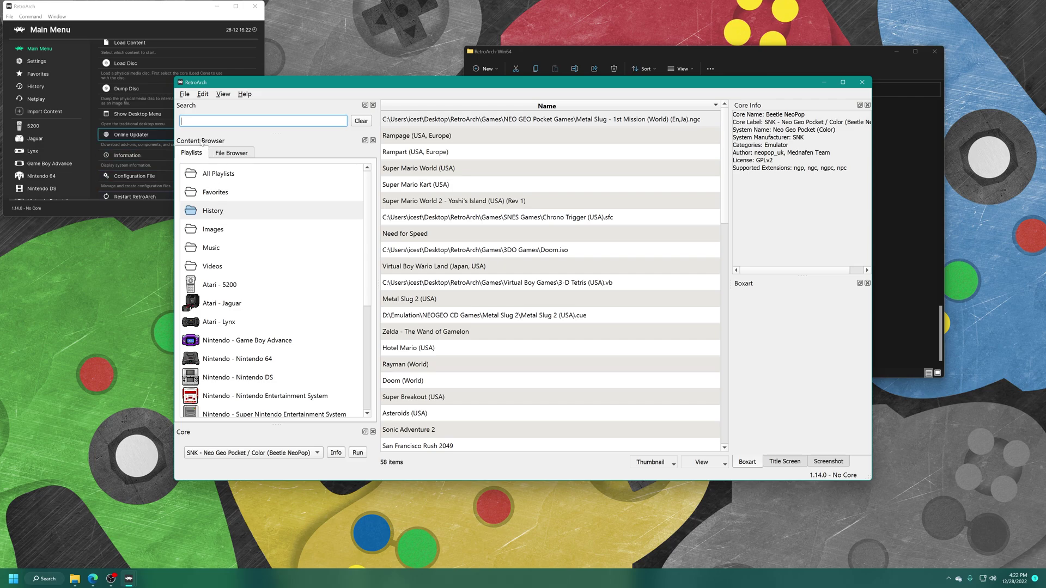
{"action": "right_click", "coordinate": [212, 213]}
{"action": "left_click", "coordinate": [229, 218]}
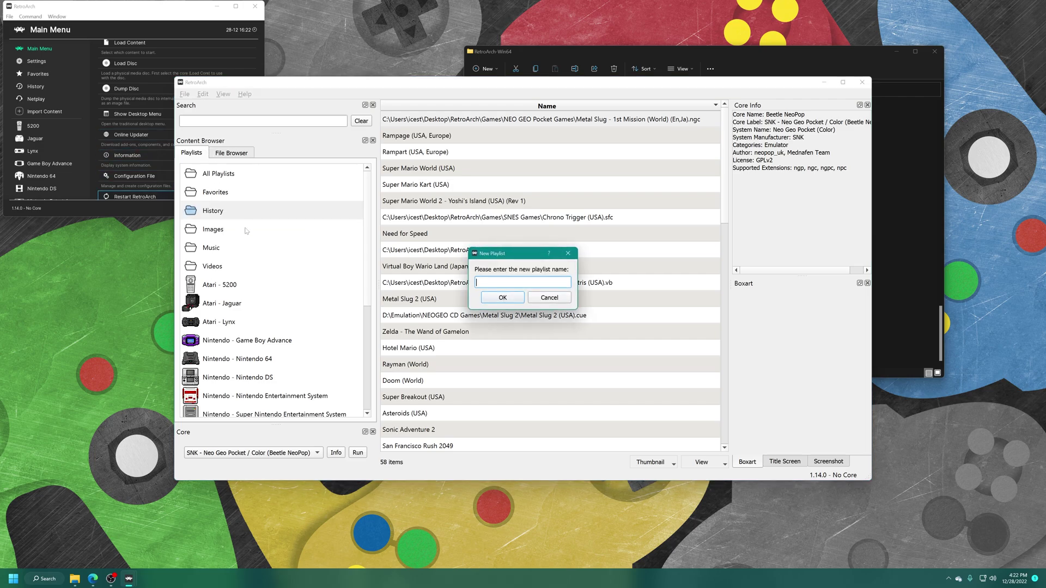
{"action": "type", "text": "SNK - Neo Geo Pocket"}
{"action": "key", "text": "Return"}
Step: Add the NEO GEO Pocket Games folder from Desktop\RetroArch\Games to the SNK - Neo Geo Pocket playlist
{"action": "scroll", "coordinate": [262, 306], "scroll_direction": "down", "scroll_amount": 4}
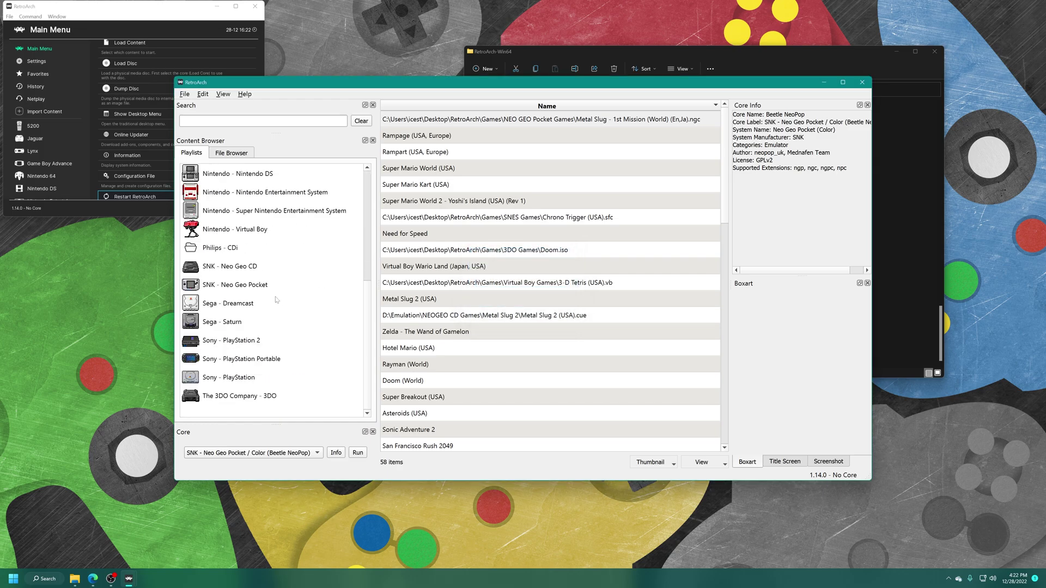
{"action": "left_click", "coordinate": [202, 288]}
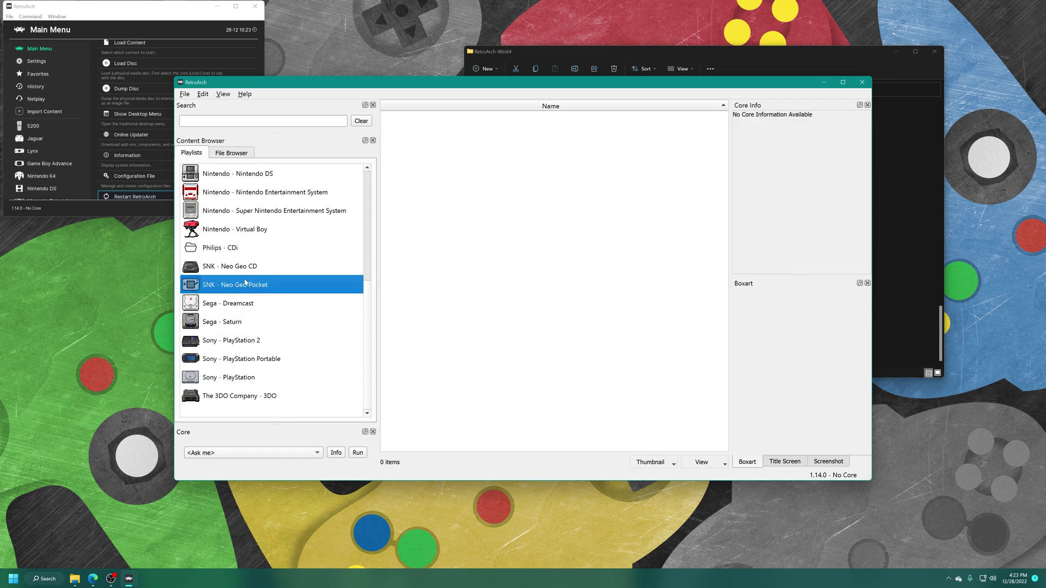
{"action": "right_click", "coordinate": [565, 161]}
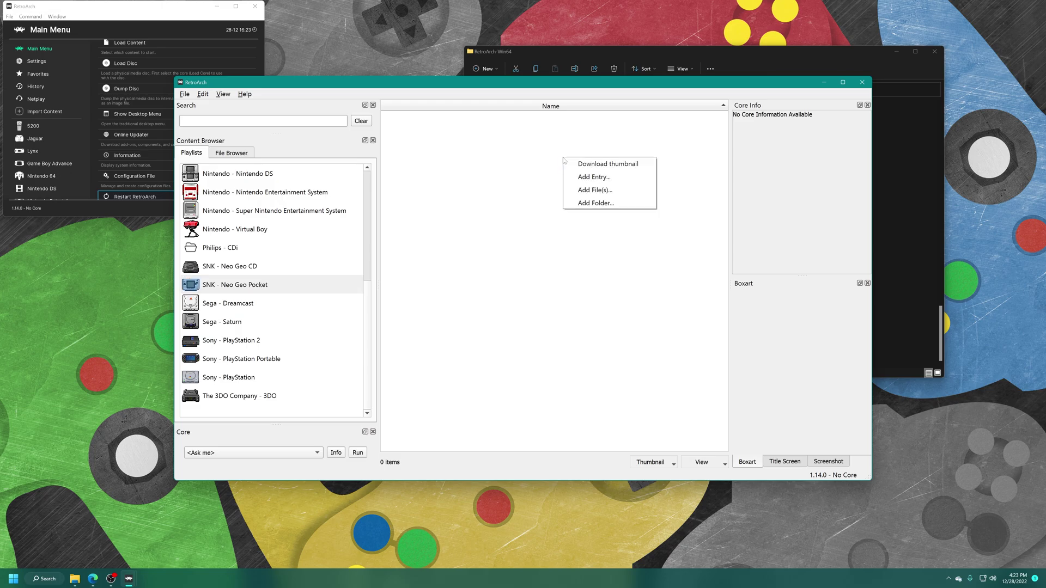
{"action": "left_click", "coordinate": [596, 204]}
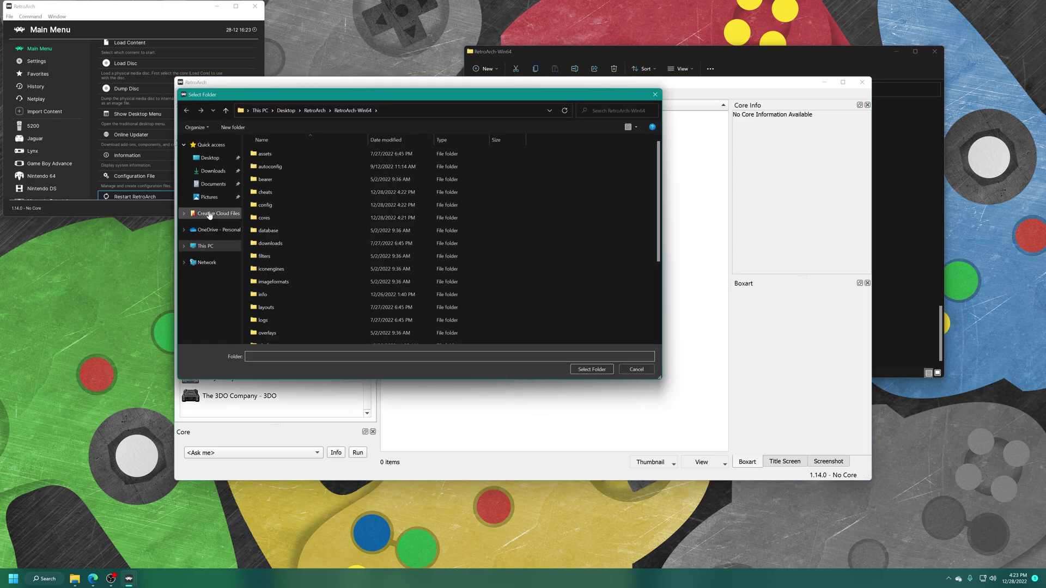
{"action": "left_click", "coordinate": [209, 159]}
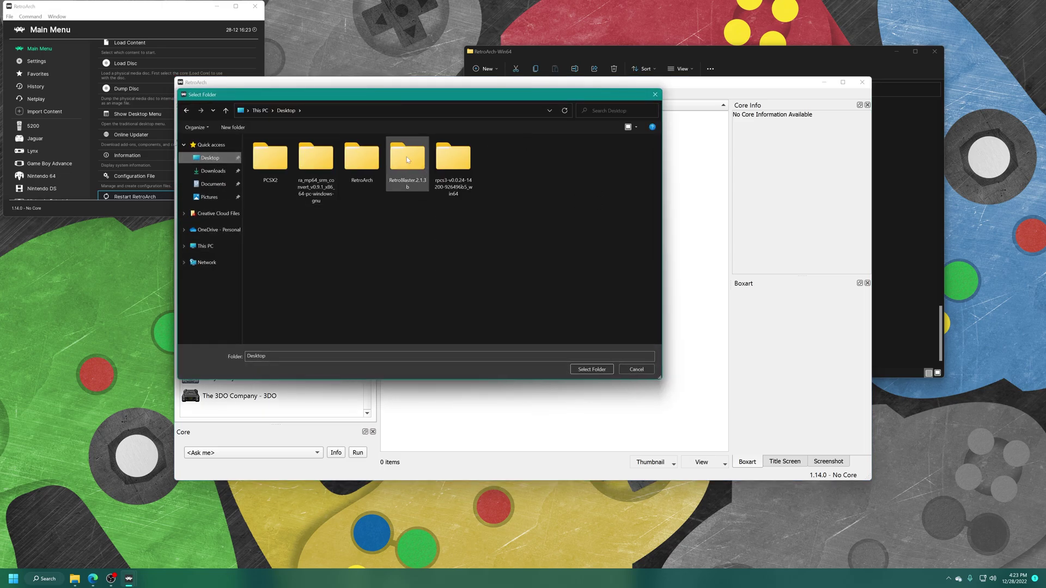
{"action": "double_click", "coordinate": [362, 158]}
{"action": "double_click", "coordinate": [270, 154]}
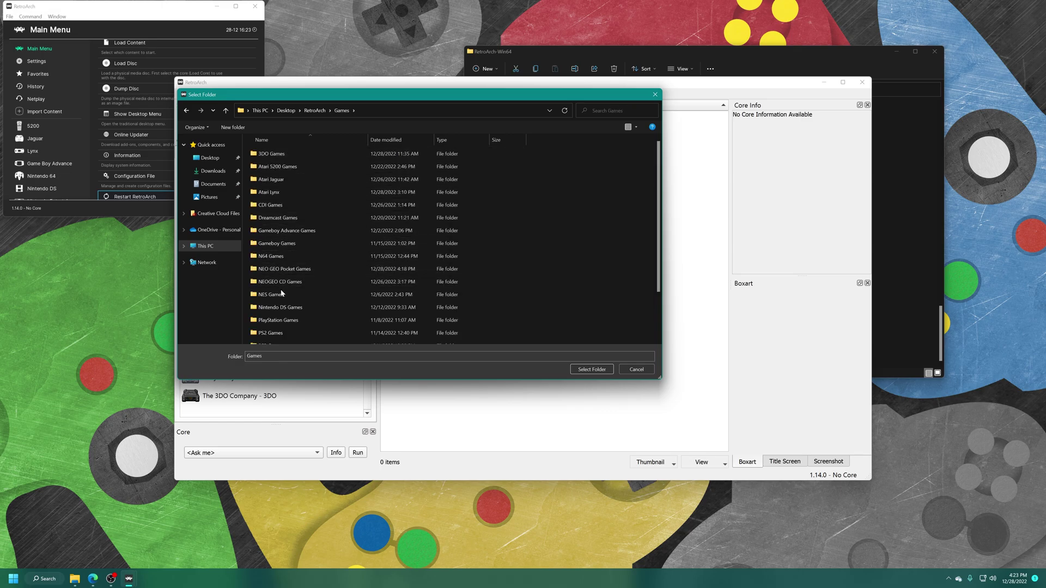
{"action": "left_click", "coordinate": [284, 269]}
{"action": "left_click", "coordinate": [591, 370]}
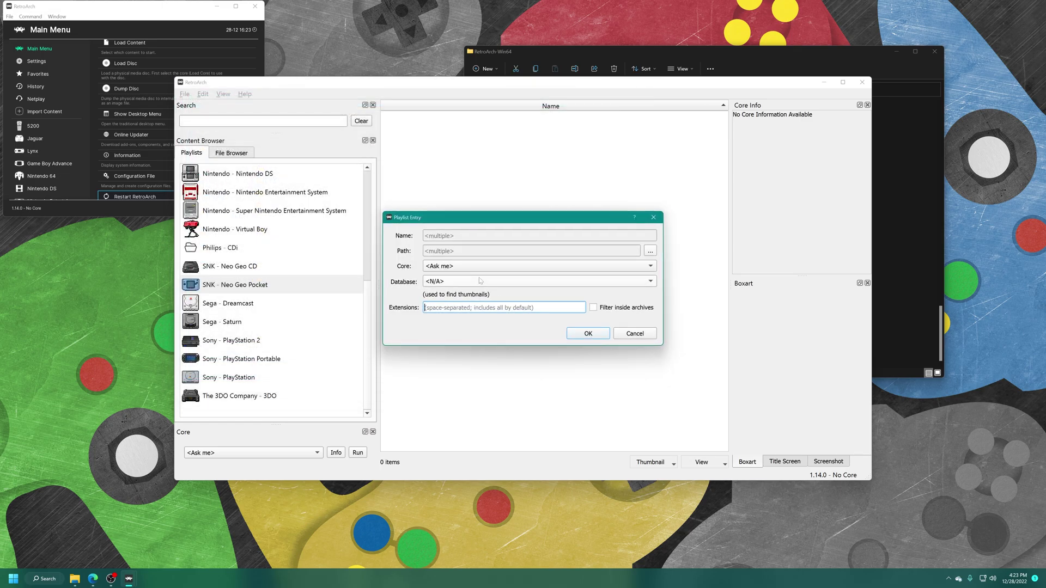
Step: Set the playlist entries' core to Beetle NeoPop and database to SNK - Neo Geo Pocket Color, and confirm adding them
{"action": "left_click", "coordinate": [450, 267]}
{"action": "left_click", "coordinate": [443, 285]}
{"action": "left_click", "coordinate": [443, 284]}
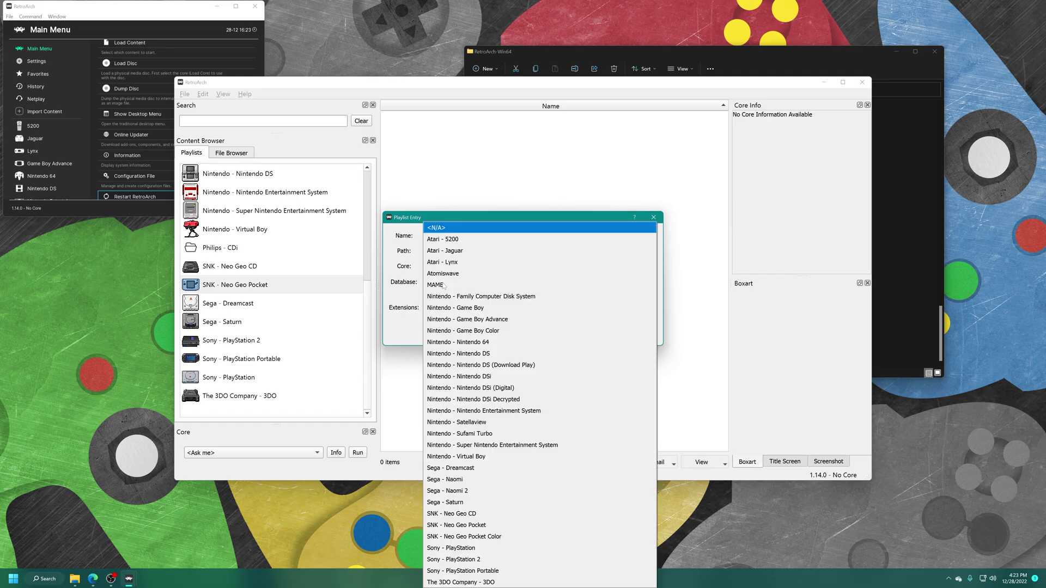
{"action": "left_click", "coordinate": [481, 539]}
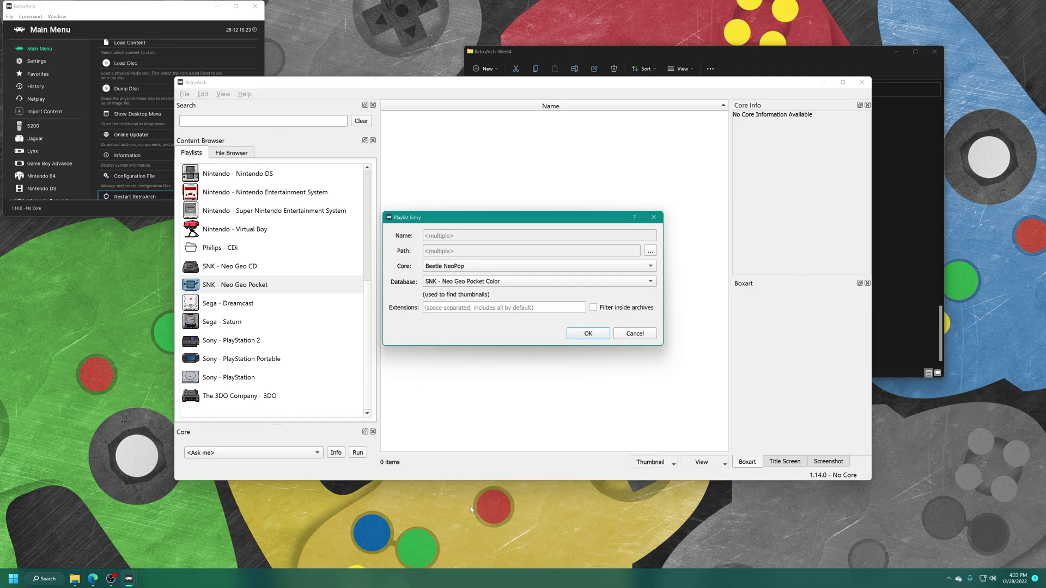
{"action": "left_click", "coordinate": [578, 336]}
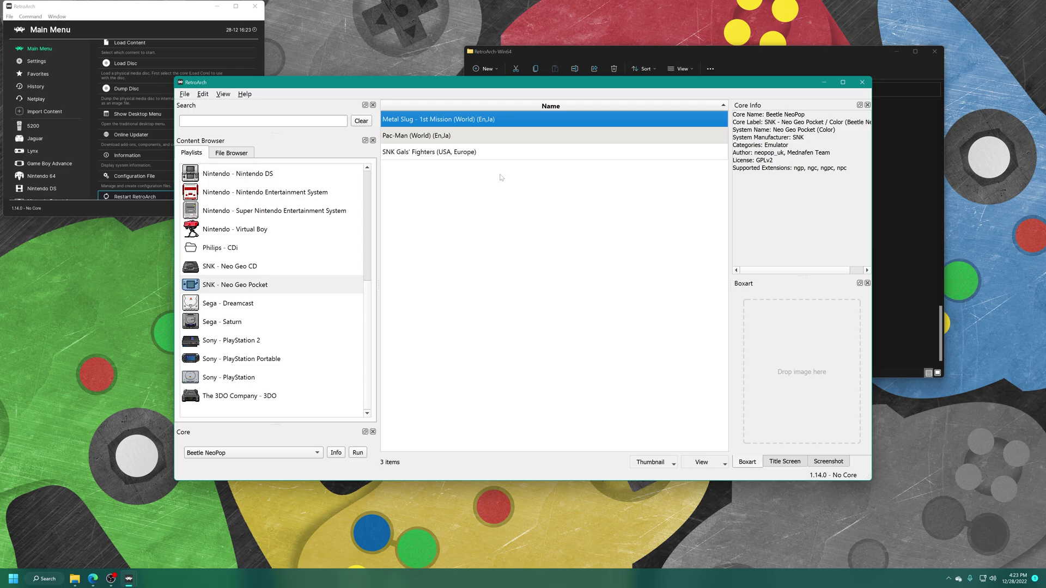
Step: Download all thumbnails for the SNK - Neo Geo Pocket playlist
{"action": "right_click", "coordinate": [237, 290]}
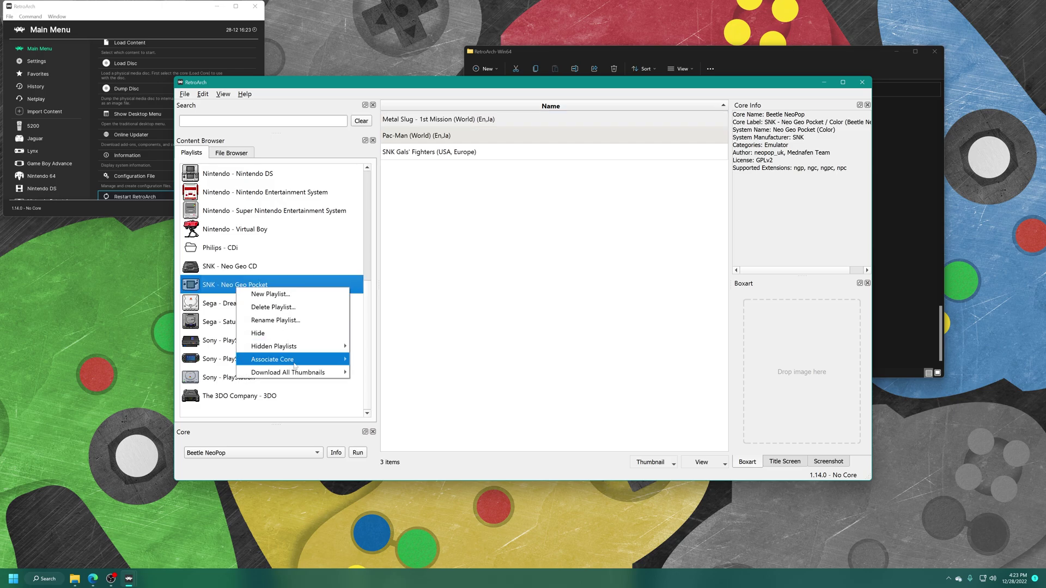
{"action": "mouse_move", "coordinate": [313, 373]}
{"action": "left_click", "coordinate": [384, 373]}
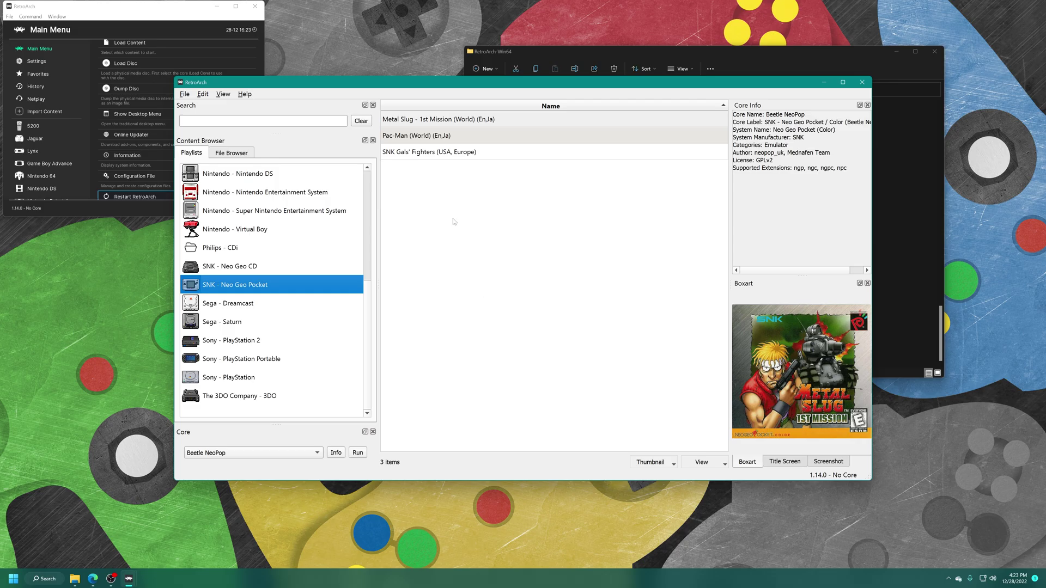
Step: Check the box art of each game in the SNK - Neo Geo Pocket playlist
{"action": "left_click", "coordinate": [436, 136]}
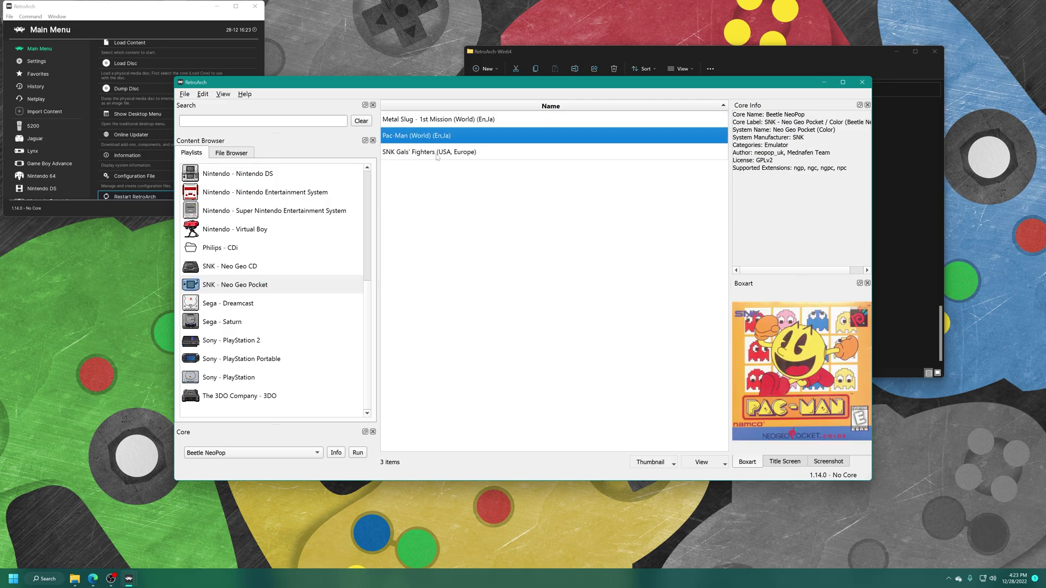
{"action": "left_click", "coordinate": [437, 153]}
{"action": "key", "text": "Up"}
{"action": "key", "text": "Up"}
{"action": "key", "text": "Down"}
{"action": "key", "text": "Down"}
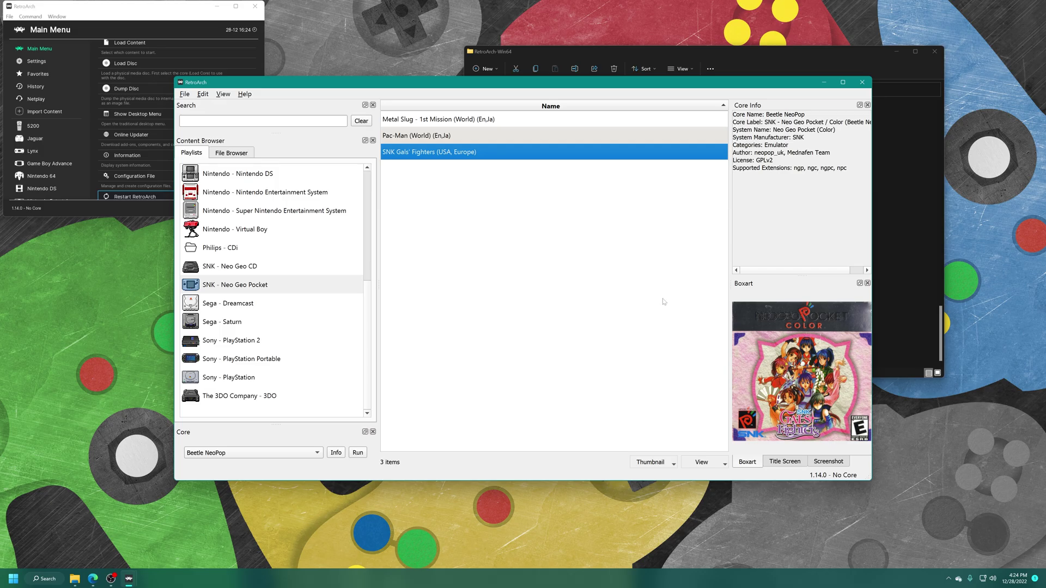
Step: Close the desktop menu and run Metal Slug - 1st Mission from the Neo Geo Pocket playlist
{"action": "left_click", "coordinate": [863, 83]}
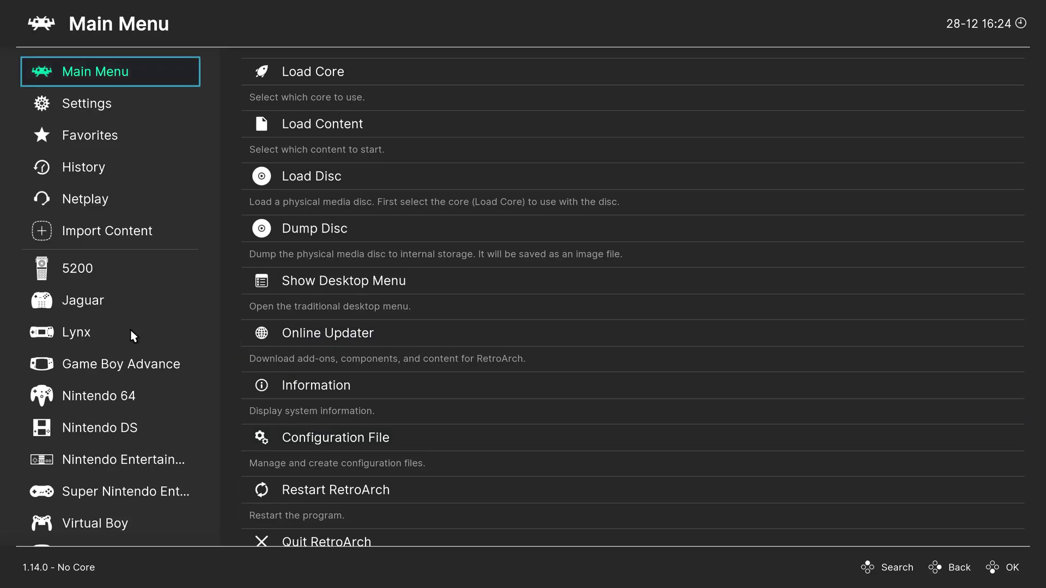
{"action": "scroll", "coordinate": [114, 339], "scroll_direction": "down", "scroll_amount": 4}
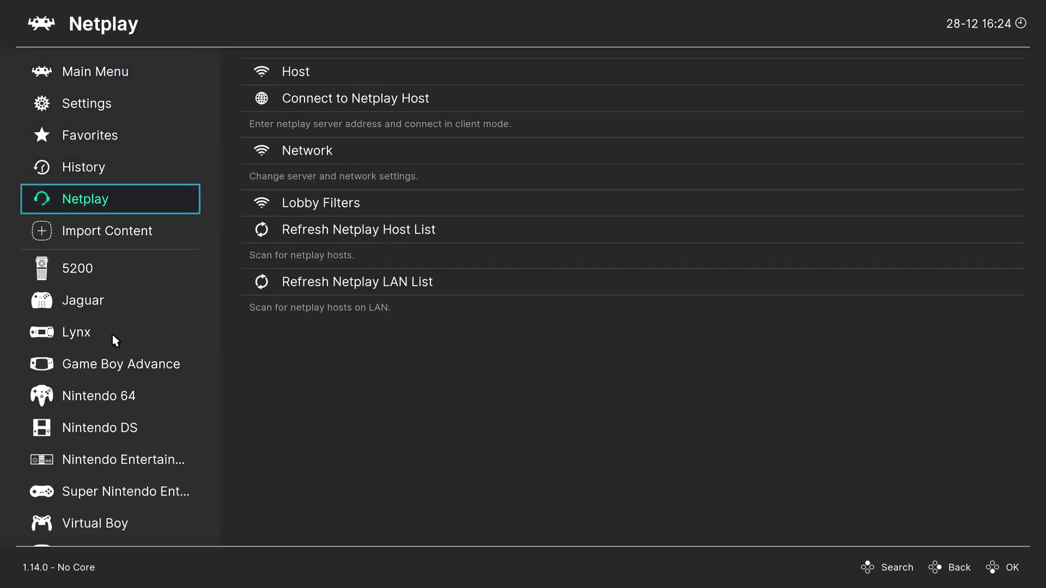
{"action": "scroll", "coordinate": [113, 335], "scroll_direction": "down", "scroll_amount": 14}
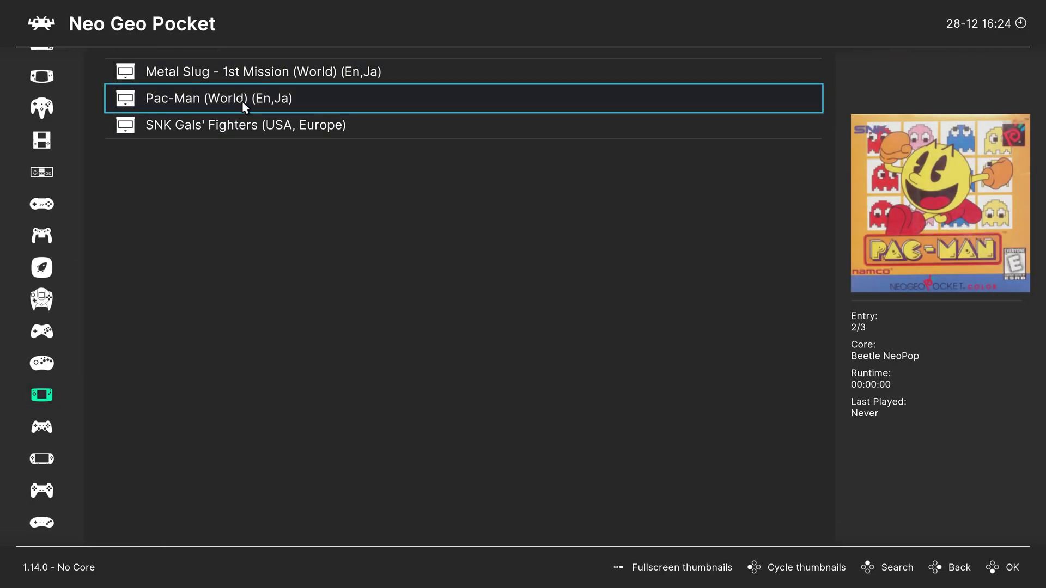
{"action": "left_click", "coordinate": [282, 76]}
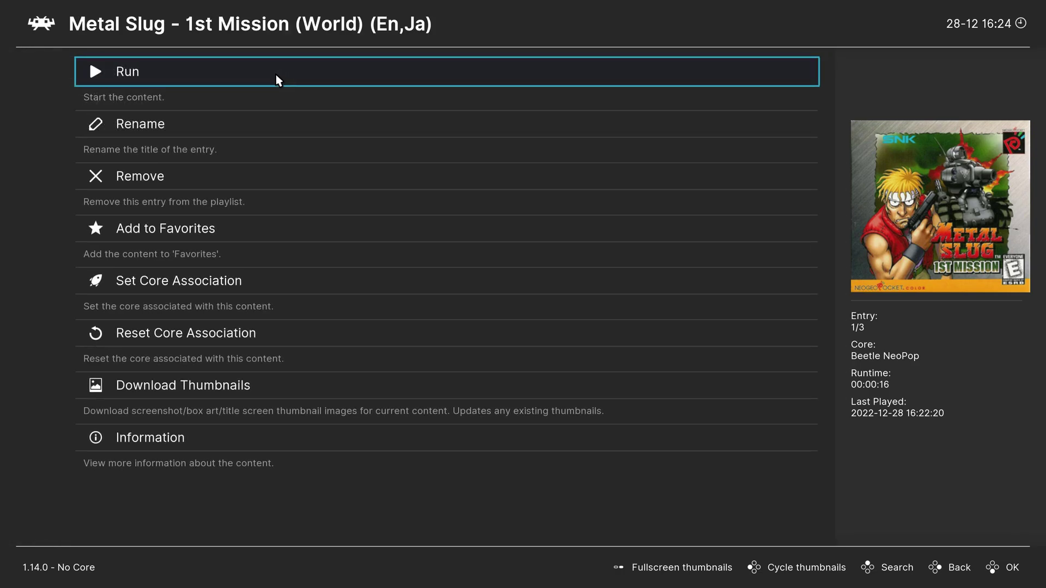
{"action": "left_click", "coordinate": [276, 74]}
{"action": "key", "text": "Right"}
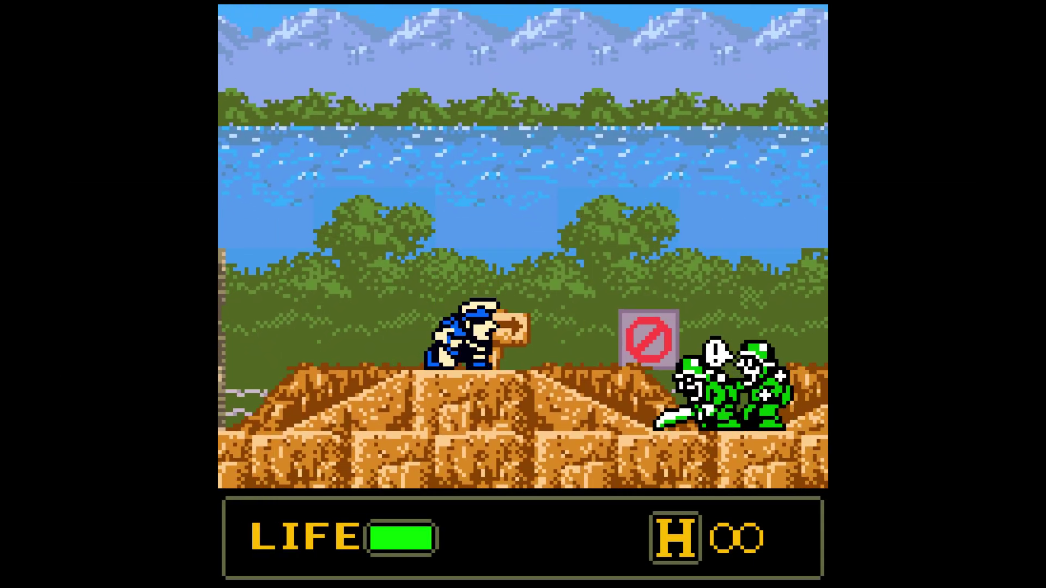
{"action": "key", "text": "Right"}
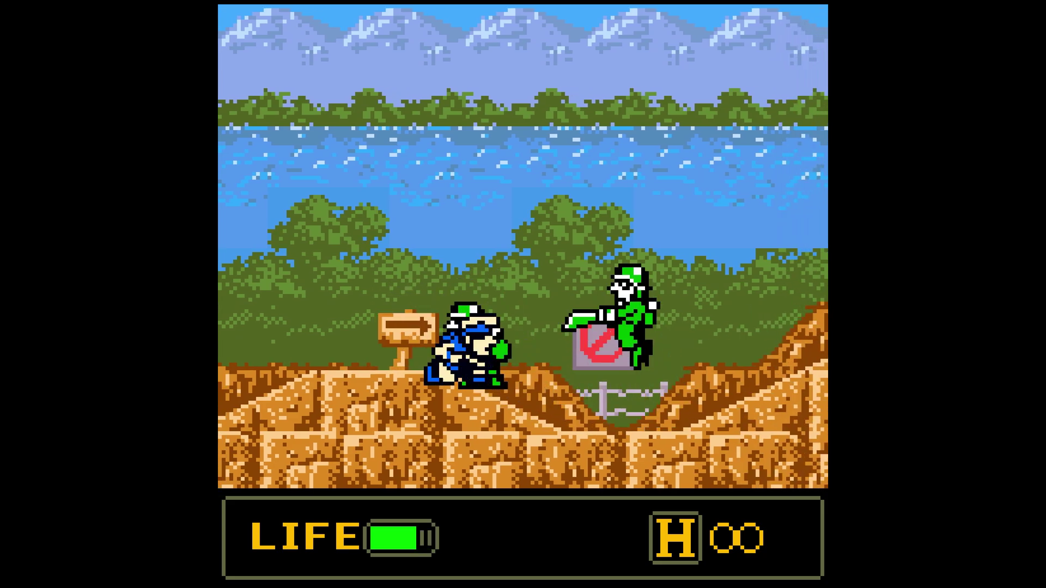
{"action": "key", "text": "z"}
{"action": "key", "text": "Right"}
{"action": "key", "text": "z"}
{"action": "key", "text": "Right"}
{"action": "key", "text": "x"}
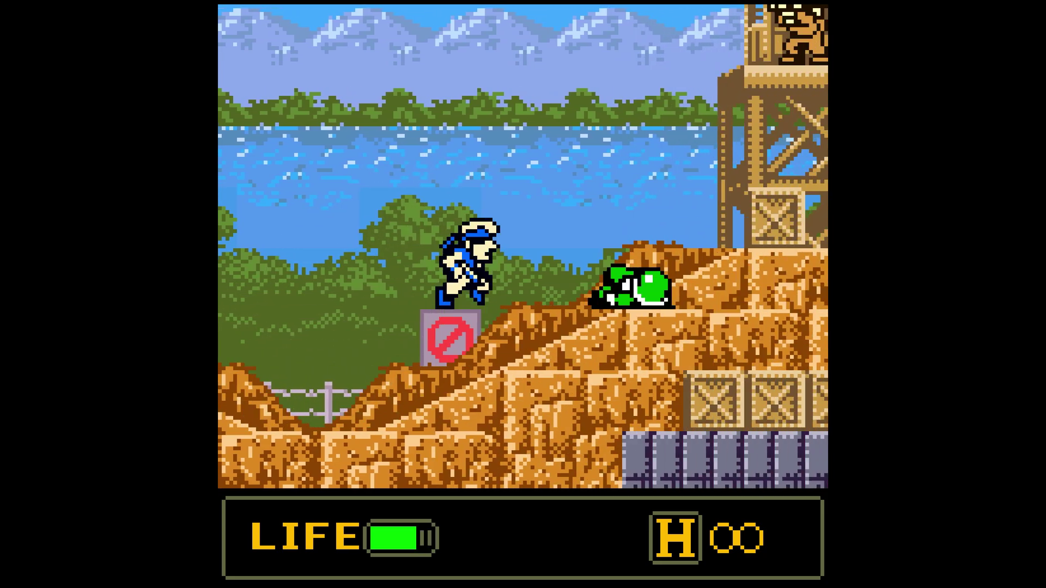
{"action": "key", "text": "Right"}
{"action": "key", "text": "x"}
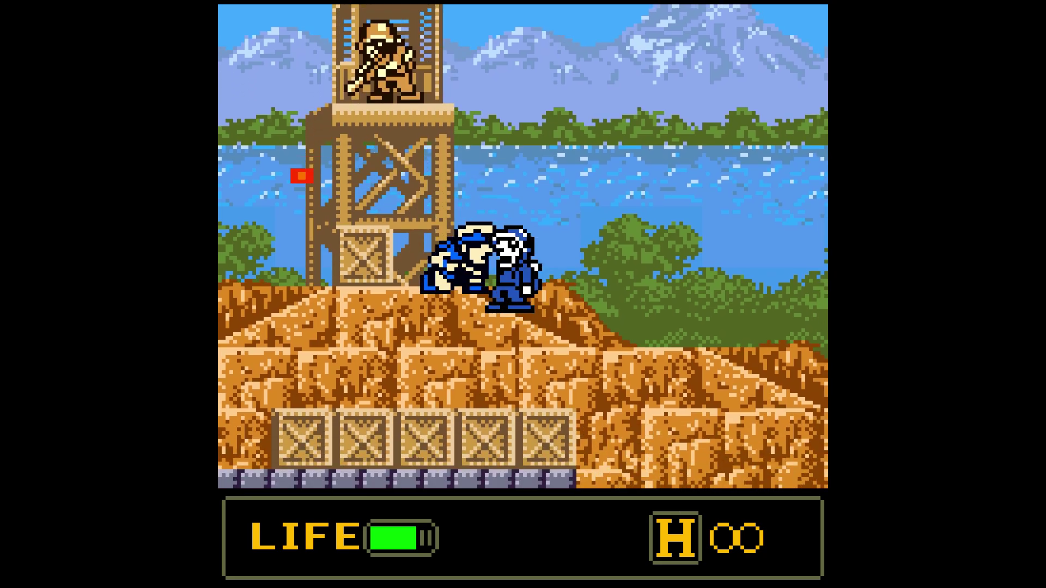
{"action": "key", "text": "z"}
{"action": "key", "text": "Right"}
{"action": "key", "text": "z"}
{"action": "key", "text": "x"}
{"action": "key", "text": "Up"}
{"action": "key", "text": "z"}
{"action": "key", "text": "Left"}
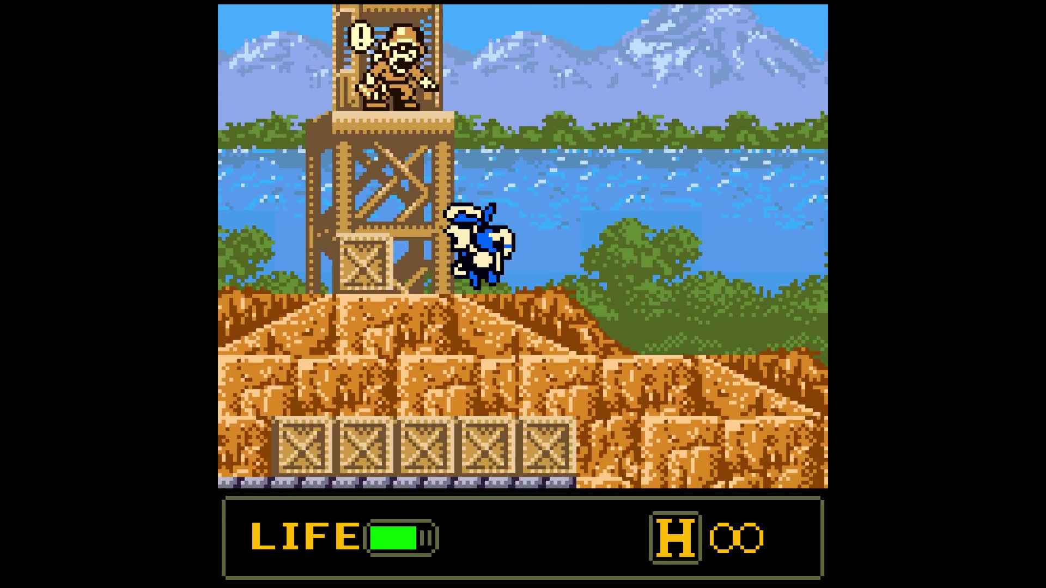
{"action": "key", "text": "Up"}
{"action": "key", "text": "z"}
{"action": "key", "text": "x"}
{"action": "key", "text": "Left"}
{"action": "key", "text": "Up"}
{"action": "key", "text": "z"}
{"action": "key", "text": "Right"}
{"action": "key", "text": "x"}
{"action": "key", "text": "Left"}
{"action": "key", "text": "x"}
{"action": "key", "text": "Right"}
{"action": "key", "text": "x"}
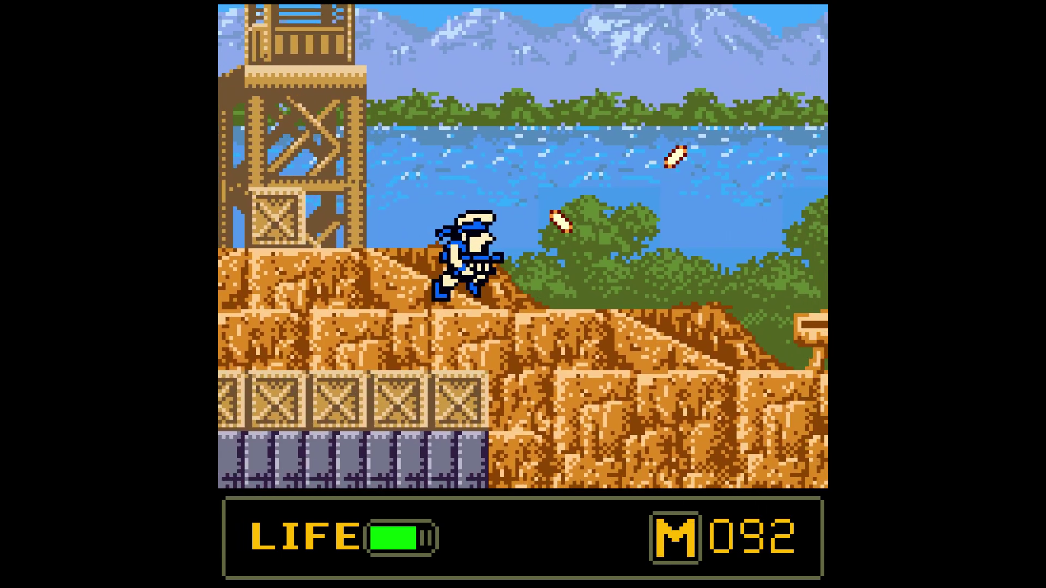
{"action": "key", "text": "x"}
{"action": "key", "text": "Right"}
{"action": "key", "text": "x"}
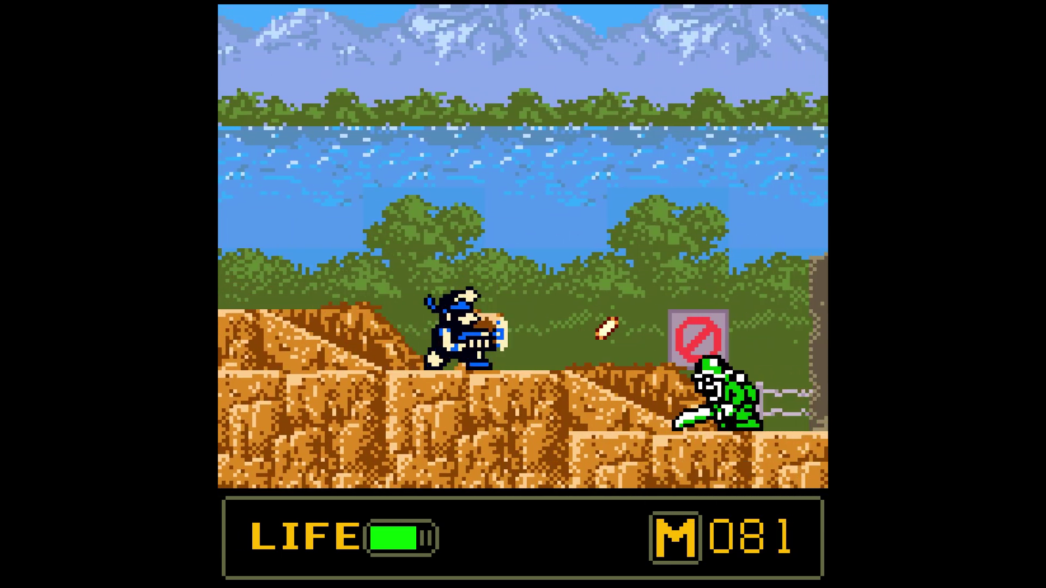
{"action": "key", "text": "Right"}
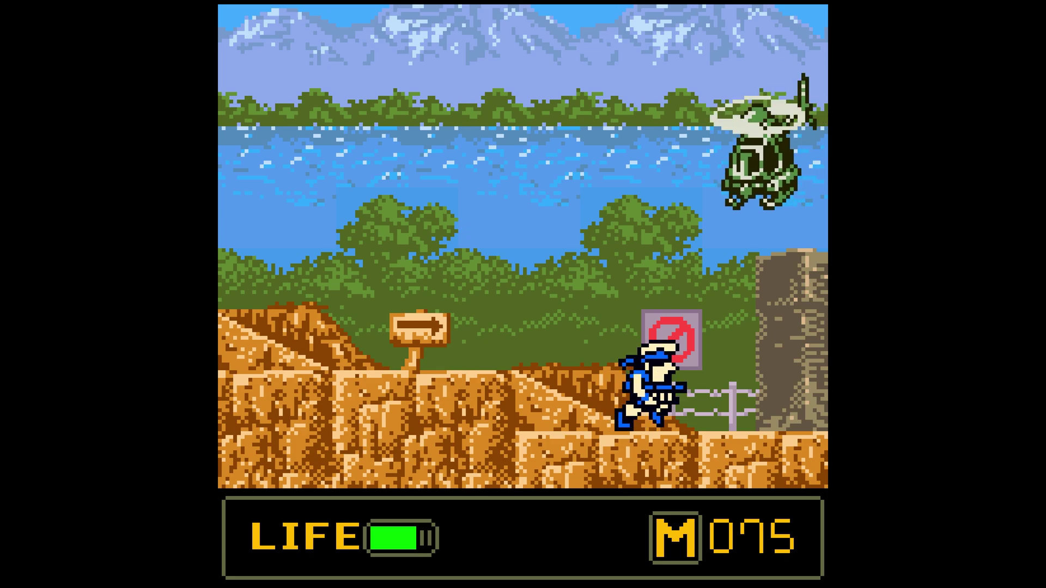
{"action": "key", "text": "Up"}
{"action": "key", "text": "x"}
{"action": "key", "text": "x"}
{"action": "key", "text": "x"}
{"action": "key", "text": "x"}
{"action": "key", "text": "Left"}
{"action": "key", "text": "x"}
{"action": "key", "text": "Right"}
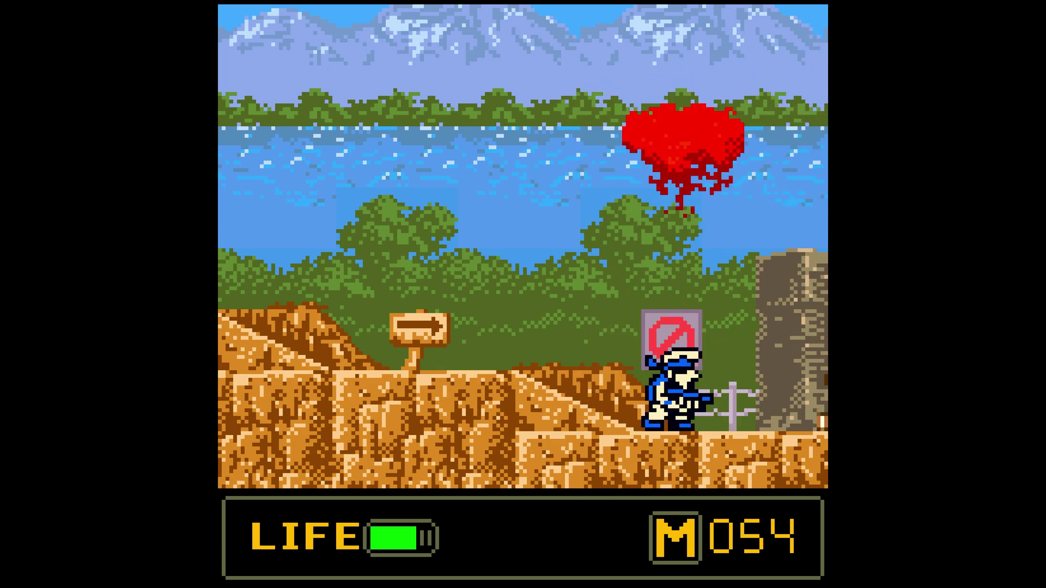
{"action": "key", "text": "Right"}
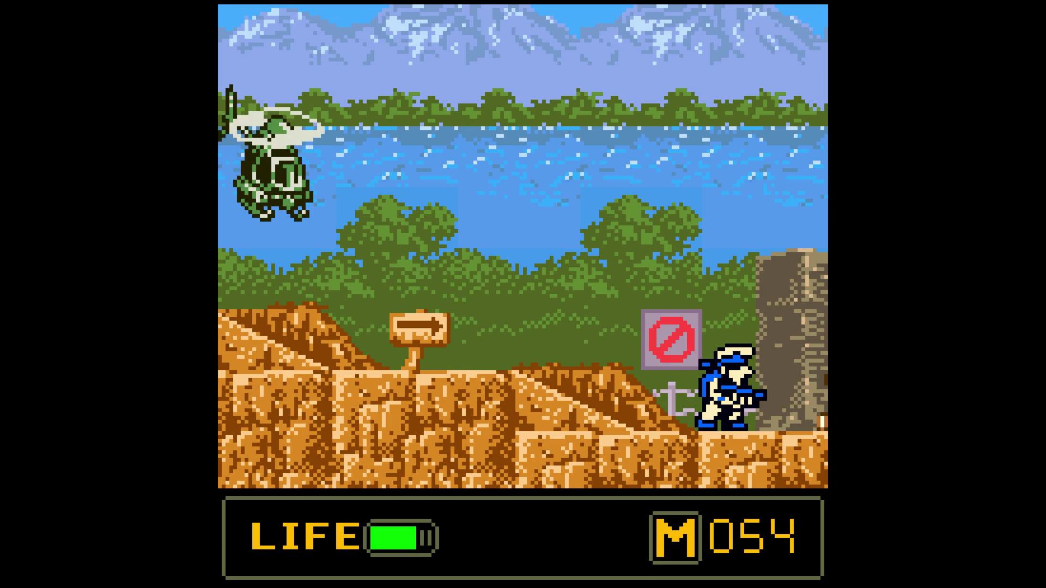
Step: Bring up the running game's quick menu and open its core options
{"action": "key", "text": "F1"}
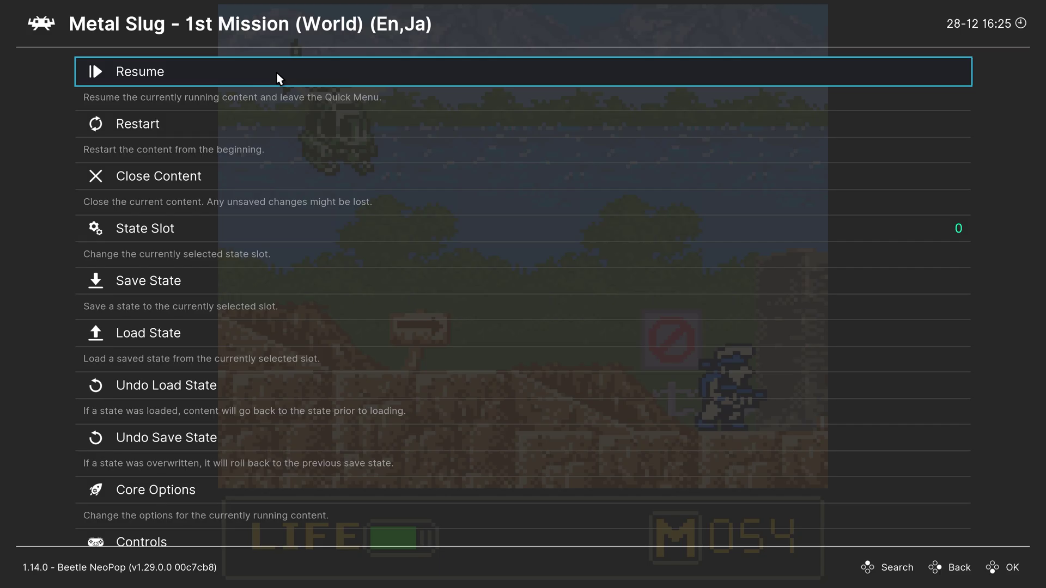
{"action": "key", "text": "Down"}
{"action": "key", "text": "Down"}
{"action": "key", "text": "Down"}
{"action": "key", "text": "Down"}
{"action": "key", "text": "Down"}
{"action": "key", "text": "Down"}
{"action": "key", "text": "Down"}
{"action": "key", "text": "Down"}
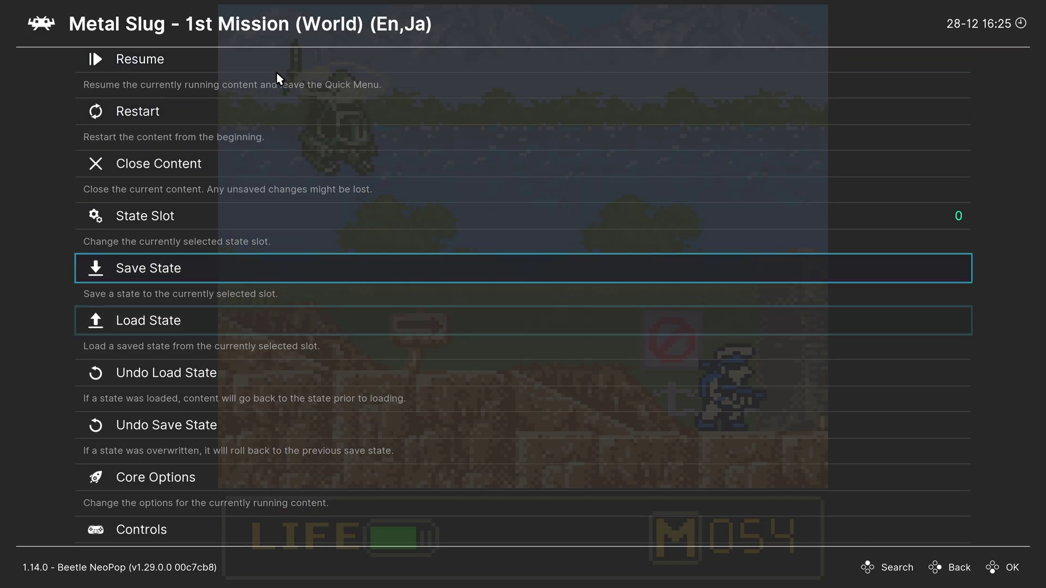
{"action": "key", "text": "Return"}
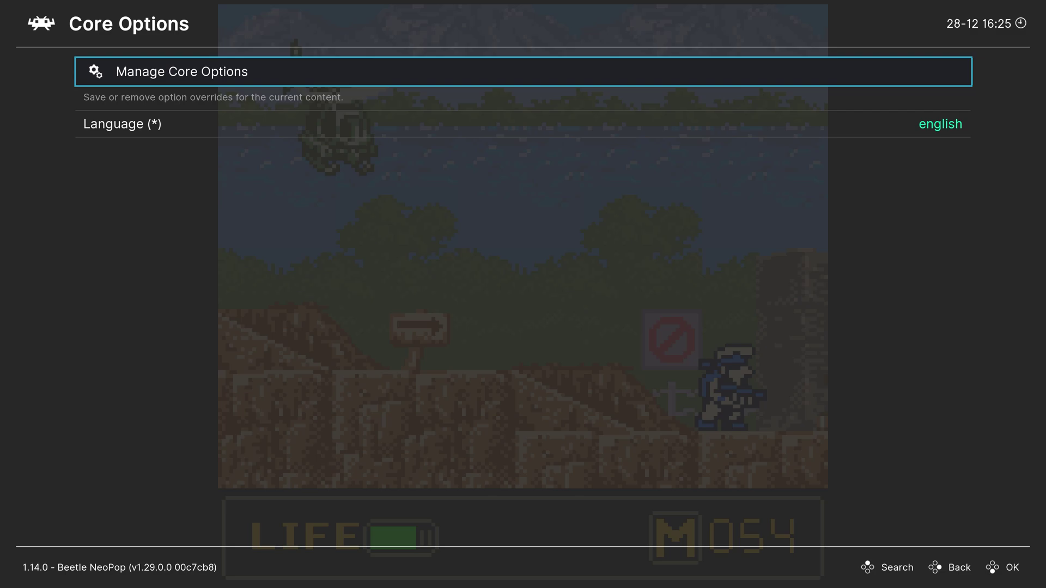
Step: Set the core's Language option to english
{"action": "key", "text": "Down"}
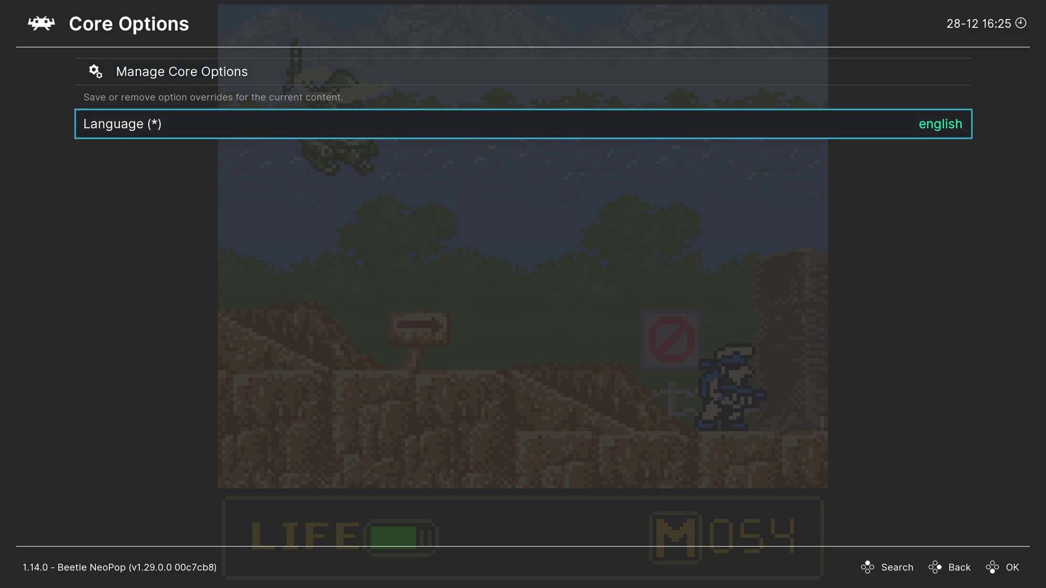
{"action": "key", "text": "Return"}
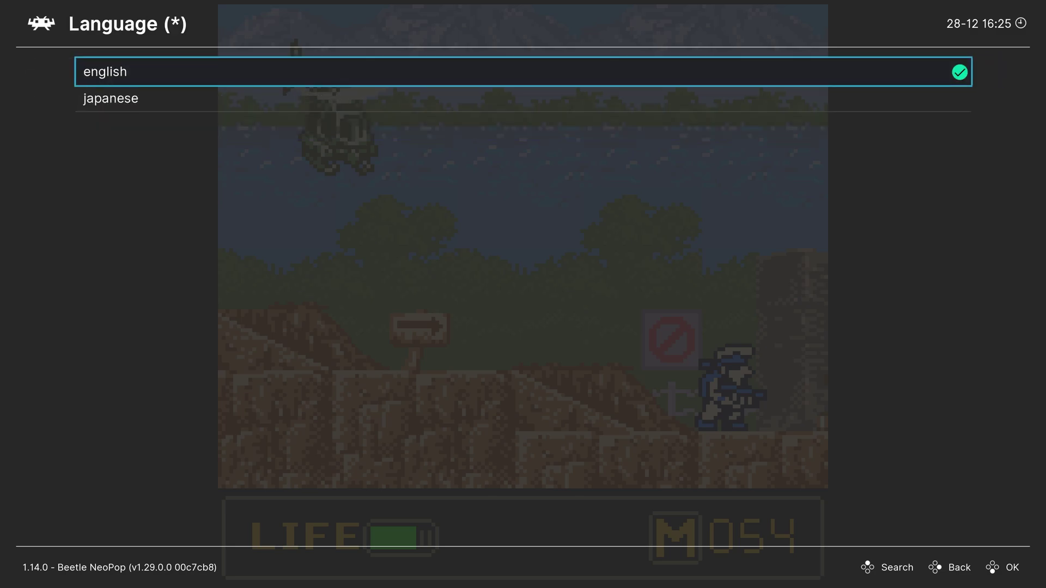
{"action": "key", "text": "Down"}
{"action": "key", "text": "Up"}
{"action": "key", "text": "Down"}
{"action": "key", "text": "Up"}
{"action": "key", "text": "Down"}
{"action": "key", "text": "Up"}
{"action": "key", "text": "Return"}
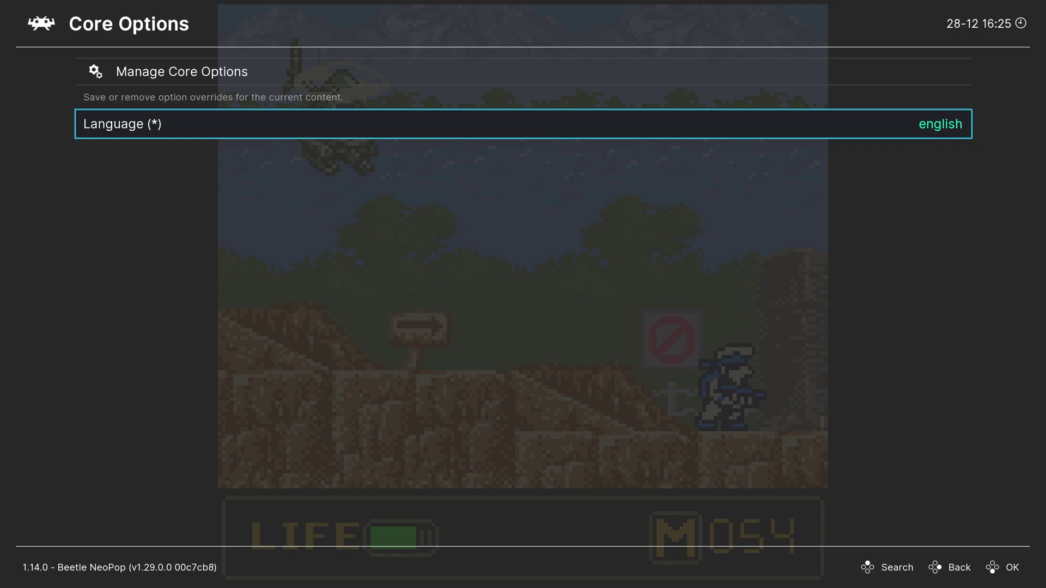
Step: Open the running game's Shaders settings and leave Video Shaders switched on
{"action": "key", "text": "BackSpace"}
{"action": "key", "text": "Down"}
{"action": "key", "text": "Down"}
{"action": "key", "text": "Down"}
{"action": "key", "text": "Down"}
{"action": "key", "text": "Down"}
{"action": "key", "text": "Down"}
{"action": "key", "text": "Down"}
{"action": "key", "text": "Down"}
{"action": "key", "text": "Down"}
{"action": "key", "text": "Down"}
{"action": "key", "text": "Down"}
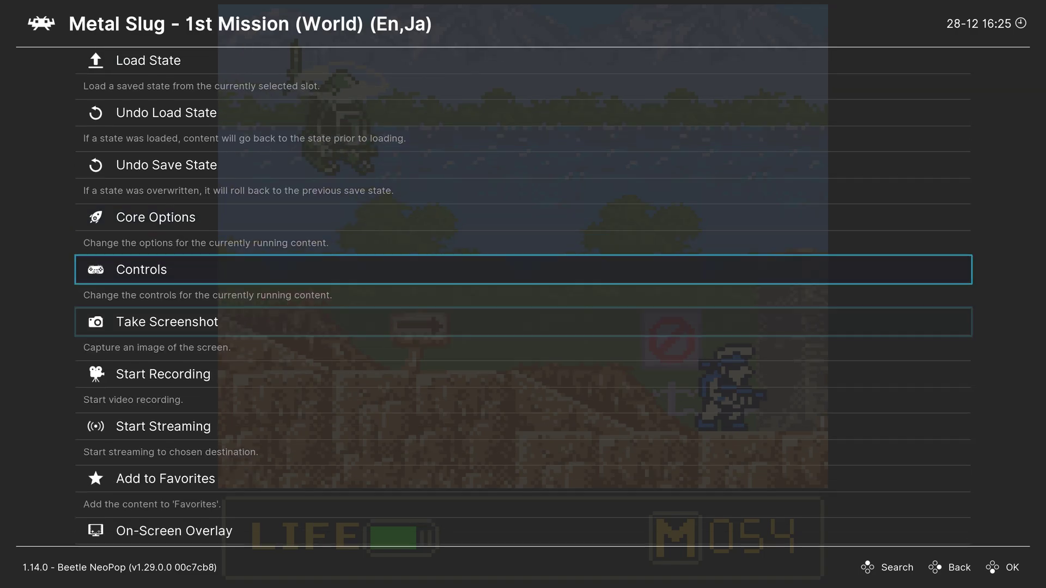
{"action": "key", "text": "Down"}
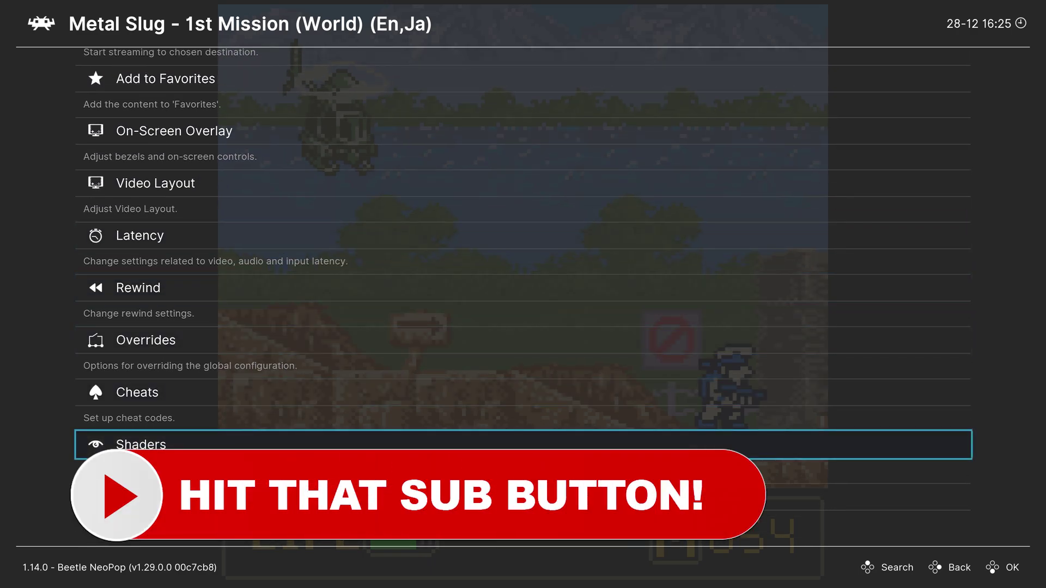
{"action": "key", "text": "Return"}
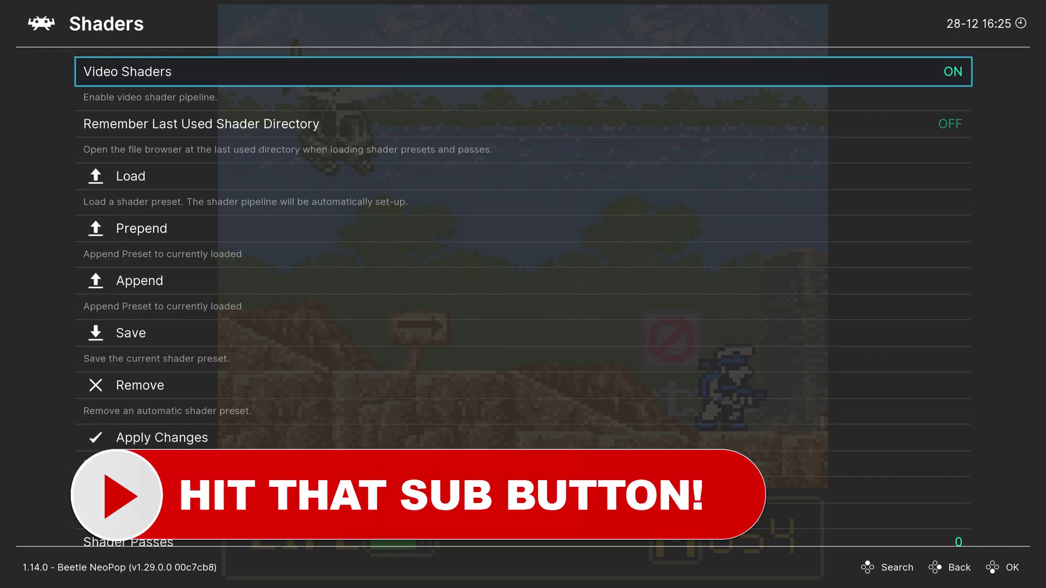
{"action": "key", "text": "Return"}
{"action": "key", "text": "Return"}
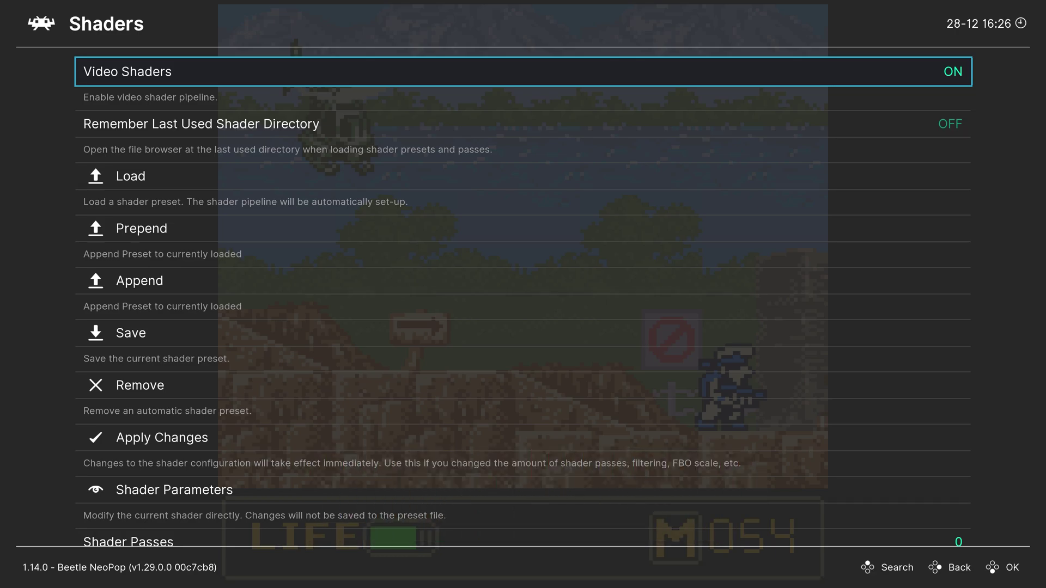
Step: Start loading a shader preset and open the handheld folder inside shaders_slang
{"action": "key", "text": "Down"}
{"action": "key", "text": "Down"}
{"action": "key", "text": "Return"}
{"action": "key", "text": "Down"}
{"action": "key", "text": "Down"}
{"action": "key", "text": "Return"}
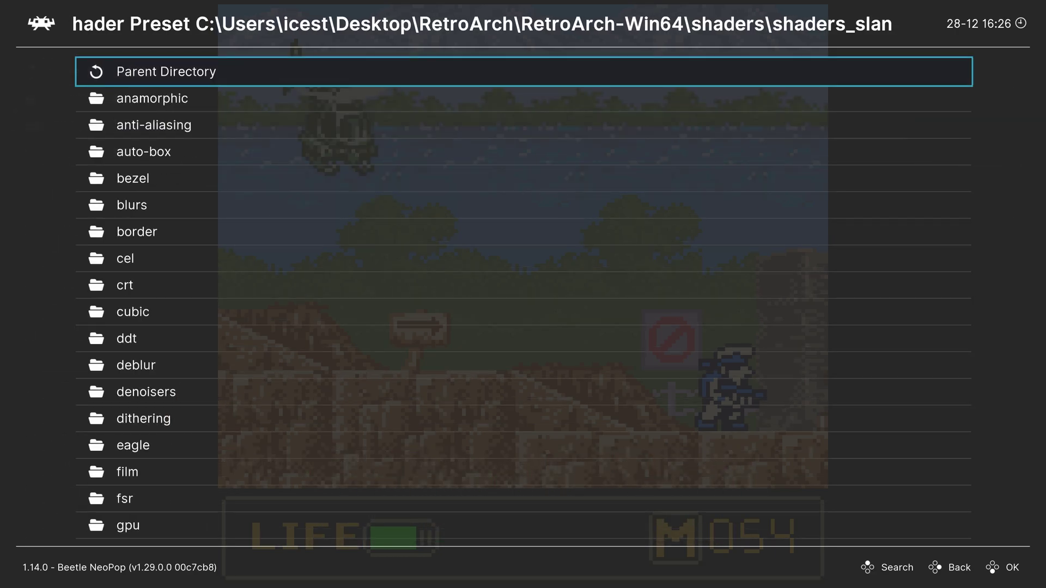
{"action": "key", "text": "Down"}
{"action": "key", "text": "Down"}
{"action": "key", "text": "Down"}
{"action": "key", "text": "Down"}
{"action": "key", "text": "Down"}
{"action": "key", "text": "Down"}
{"action": "key", "text": "Down"}
{"action": "key", "text": "Down"}
{"action": "key", "text": "Down"}
{"action": "key", "text": "Down"}
{"action": "key", "text": "Down"}
{"action": "key", "text": "Down"}
{"action": "key", "text": "Down"}
{"action": "key", "text": "Down"}
{"action": "key", "text": "Down"}
{"action": "key", "text": "Down"}
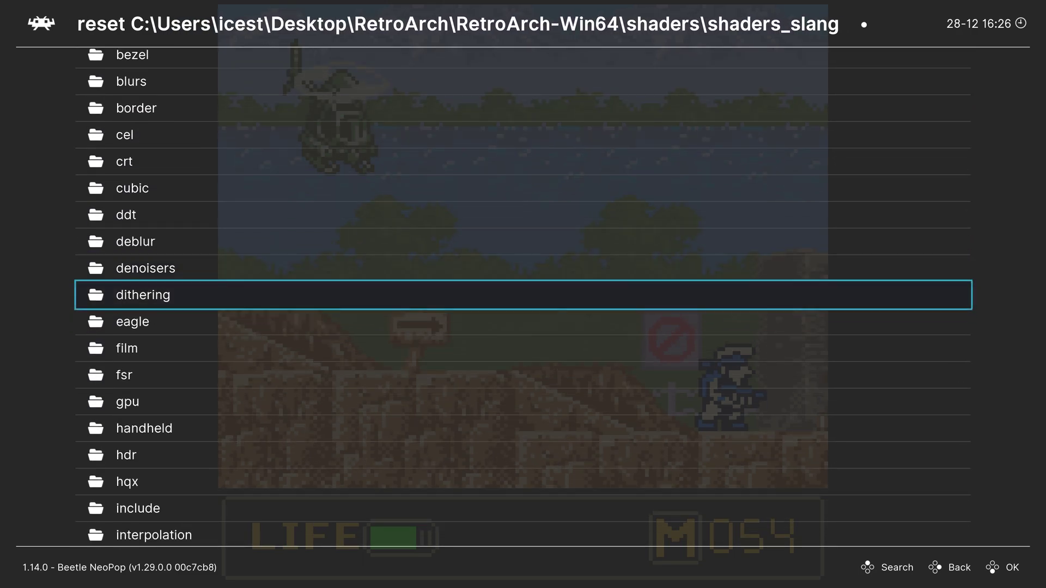
Step: Load the lcd-grid-v2.slangp shader preset from the handheld folder
{"action": "key", "text": "Down"}
{"action": "key", "text": "Down"}
{"action": "key", "text": "Down"}
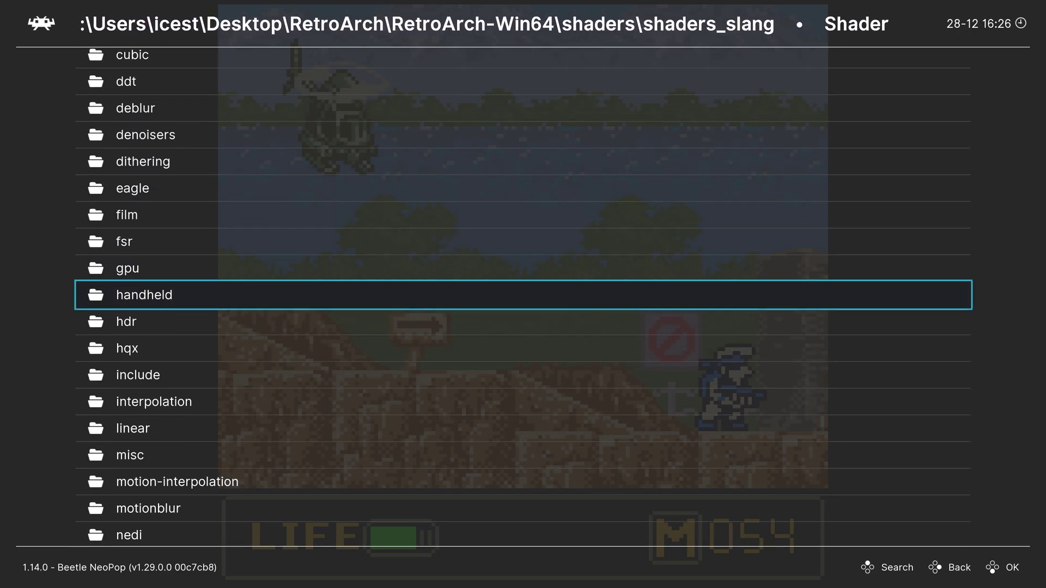
{"action": "key", "text": "Return"}
{"action": "key", "text": "Down"}
{"action": "key", "text": "Down"}
{"action": "key", "text": "Down"}
{"action": "key", "text": "Down"}
{"action": "key", "text": "Down"}
{"action": "key", "text": "Down"}
{"action": "key", "text": "Down"}
{"action": "key", "text": "Down"}
{"action": "key", "text": "Down"}
{"action": "key", "text": "Down"}
{"action": "key", "text": "Down"}
{"action": "key", "text": "Down"}
{"action": "key", "text": "Down"}
{"action": "key", "text": "Down"}
{"action": "key", "text": "Down"}
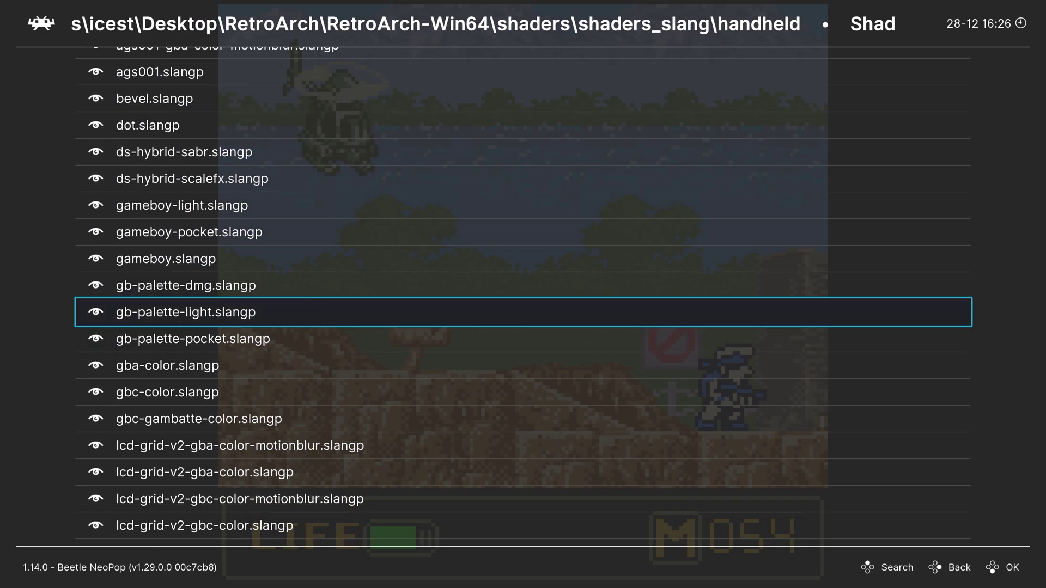
{"action": "key", "text": "Down"}
{"action": "key", "text": "Down"}
{"action": "key", "text": "Down"}
{"action": "key", "text": "Down"}
{"action": "key", "text": "Down"}
{"action": "key", "text": "Down"}
{"action": "key", "text": "Down"}
{"action": "key", "text": "Down"}
{"action": "key", "text": "Down"}
{"action": "key", "text": "Down"}
{"action": "key", "text": "Down"}
{"action": "key", "text": "Down"}
{"action": "key", "text": "Down"}
{"action": "key", "text": "Down"}
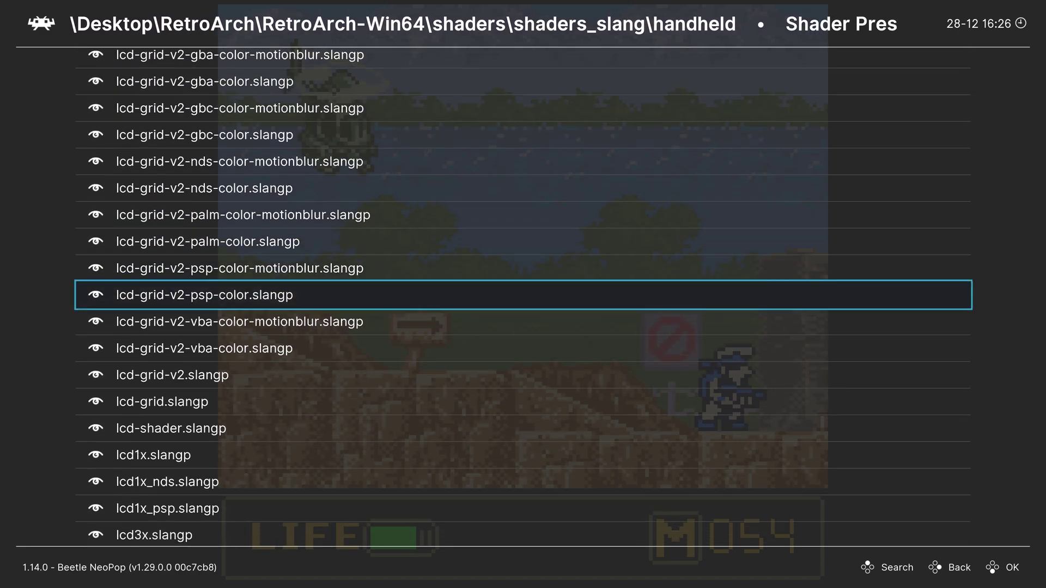
Step: Start loading a replacement shader preset and return to the handheld folder in shaders_slang
{"action": "key", "text": "Down"}
{"action": "key", "text": "Down"}
{"action": "key", "text": "Down"}
{"action": "key", "text": "Return"}
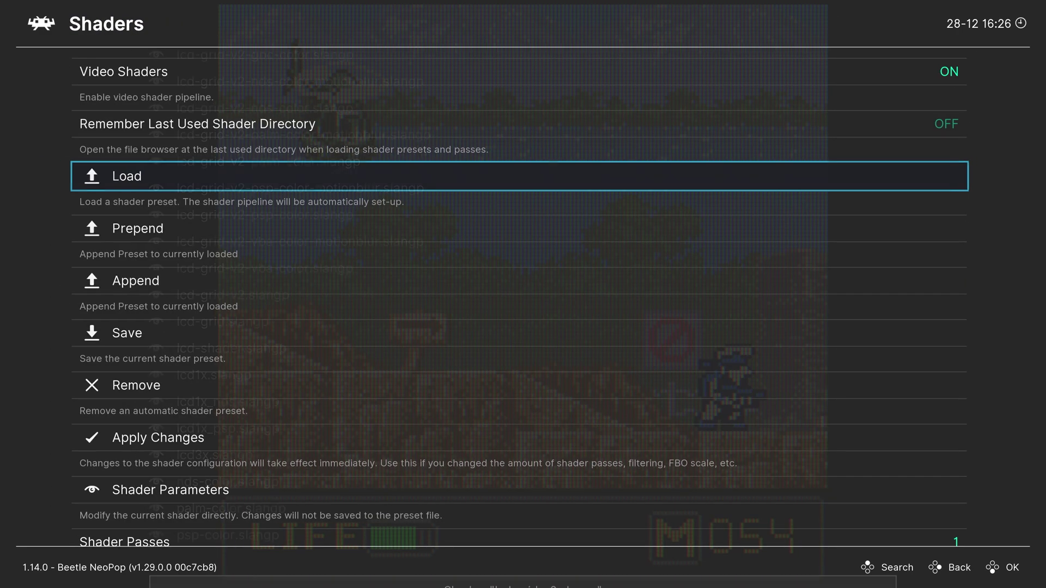
{"action": "key", "text": "Return"}
{"action": "key", "text": "Down"}
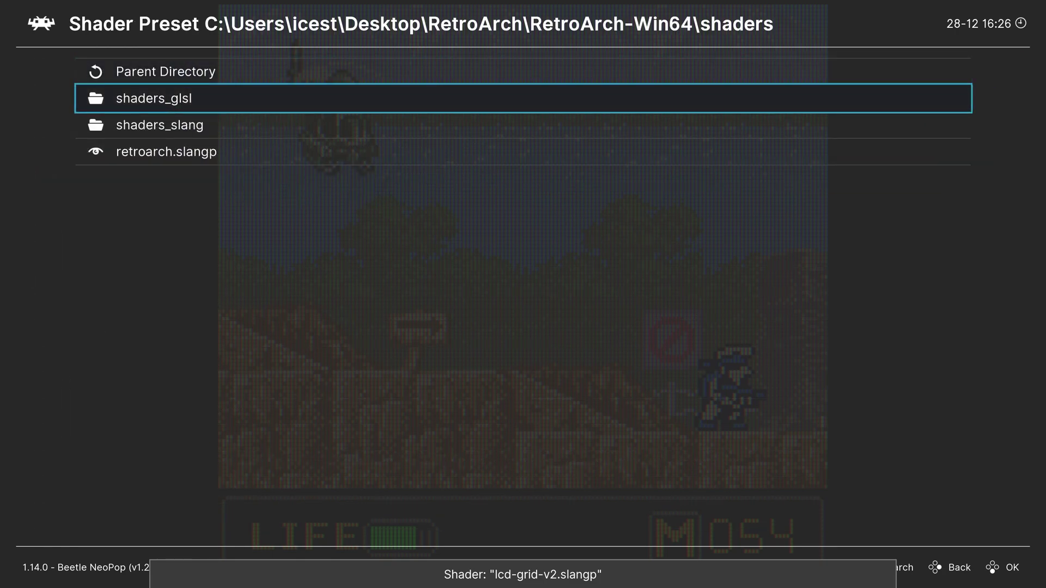
{"action": "key", "text": "Down"}
{"action": "key", "text": "Return"}
{"action": "key", "text": "Down"}
{"action": "key", "text": "Down"}
{"action": "key", "text": "Down"}
{"action": "key", "text": "Down"}
{"action": "key", "text": "Down"}
{"action": "key", "text": "Down"}
{"action": "key", "text": "Down"}
{"action": "key", "text": "Down"}
{"action": "key", "text": "Down"}
{"action": "key", "text": "Down"}
{"action": "key", "text": "Down"}
{"action": "key", "text": "Down"}
{"action": "key", "text": "Down"}
{"action": "key", "text": "Down"}
{"action": "key", "text": "Down"}
{"action": "key", "text": "Down"}
{"action": "key", "text": "Down"}
{"action": "key", "text": "Down"}
{"action": "key", "text": "Down"}
{"action": "key", "text": "Down"}
{"action": "key", "text": "Down"}
{"action": "key", "text": "Down"}
{"action": "key", "text": "Down"}
{"action": "key", "text": "Down"}
{"action": "key", "text": "Down"}
{"action": "key", "text": "Down"}
{"action": "key", "text": "Down"}
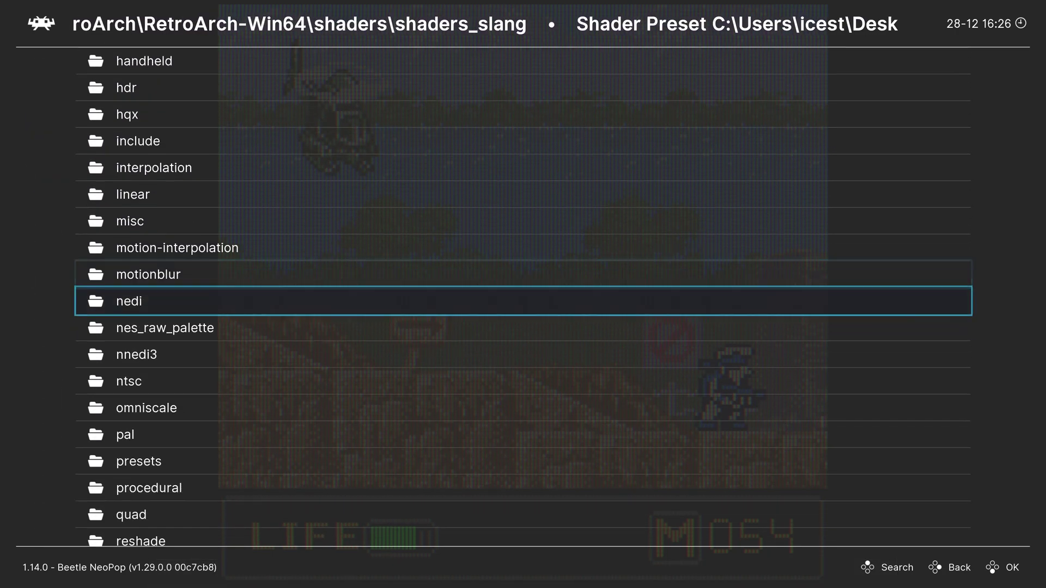
{"action": "key", "text": "Up"}
{"action": "key", "text": "Up"}
{"action": "key", "text": "Up"}
{"action": "key", "text": "Up"}
{"action": "key", "text": "Up"}
{"action": "key", "text": "Up"}
{"action": "key", "text": "Up"}
{"action": "key", "text": "Up"}
{"action": "key", "text": "Up"}
{"action": "key", "text": "Up"}
{"action": "key", "text": "Up"}
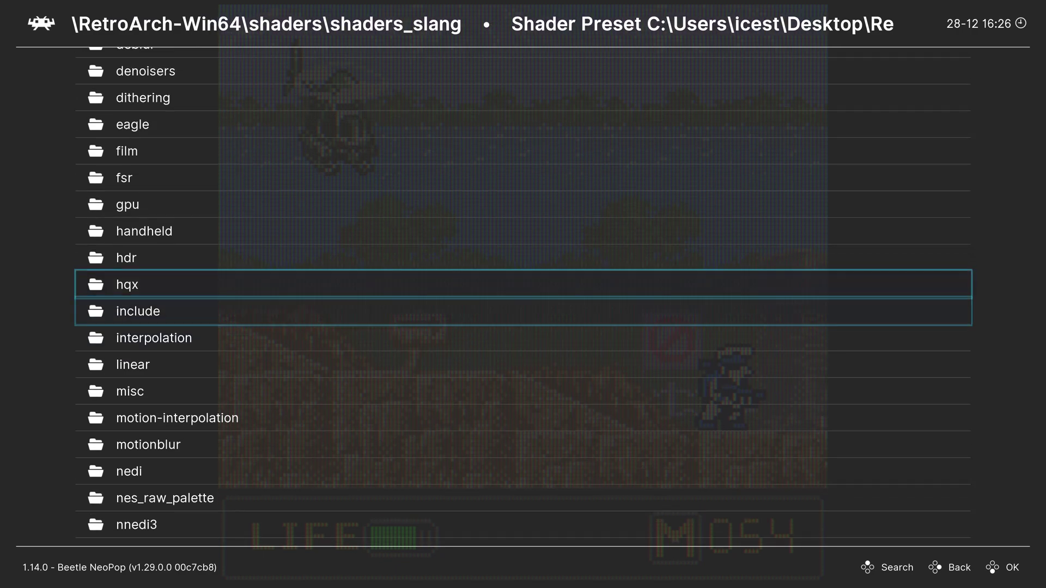
{"action": "key", "text": "Return"}
Step: Load the lcd-grid.slangp shader preset from the handheld folder
{"action": "key", "text": "Down"}
{"action": "key", "text": "Down"}
{"action": "key", "text": "Down"}
{"action": "key", "text": "Down"}
{"action": "key", "text": "Down"}
{"action": "key", "text": "Down"}
{"action": "key", "text": "Down"}
{"action": "key", "text": "Down"}
{"action": "key", "text": "Down"}
{"action": "key", "text": "Down"}
{"action": "key", "text": "Down"}
{"action": "key", "text": "Down"}
{"action": "key", "text": "Down"}
{"action": "key", "text": "Down"}
{"action": "key", "text": "Down"}
{"action": "key", "text": "Down"}
{"action": "key", "text": "Down"}
{"action": "key", "text": "Down"}
{"action": "key", "text": "Down"}
{"action": "key", "text": "Down"}
{"action": "key", "text": "Down"}
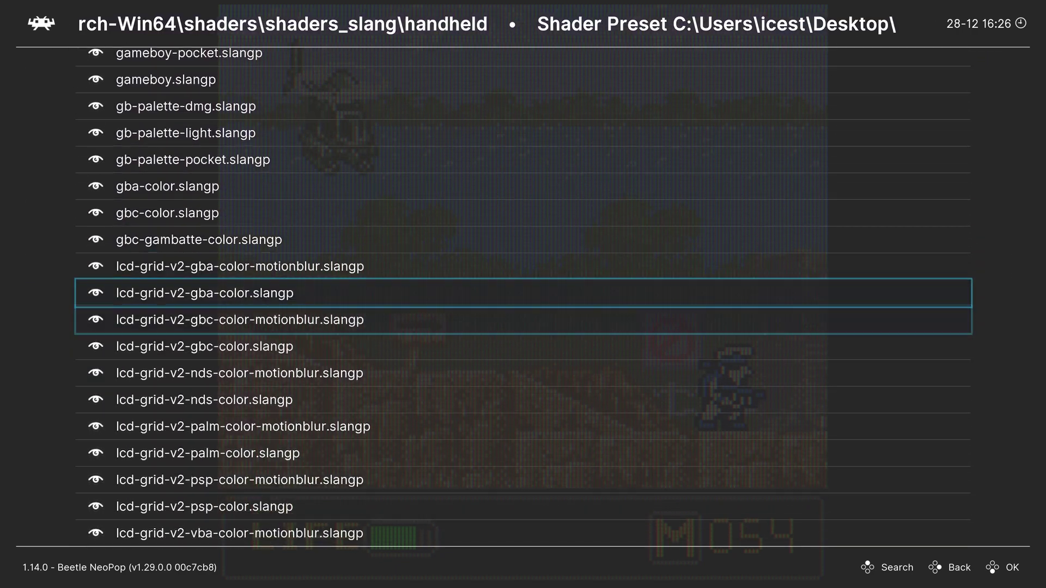
{"action": "key", "text": "Down"}
{"action": "key", "text": "Down"}
{"action": "key", "text": "Return"}
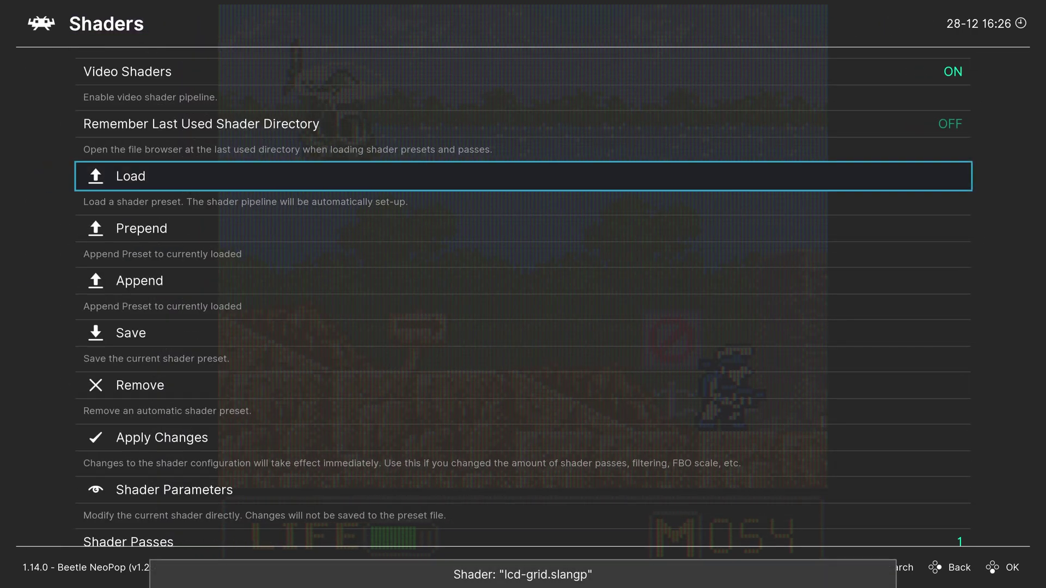
Step: Return to the running game to examine how the lcd-grid shader looks in play
{"action": "key", "text": "F1"}
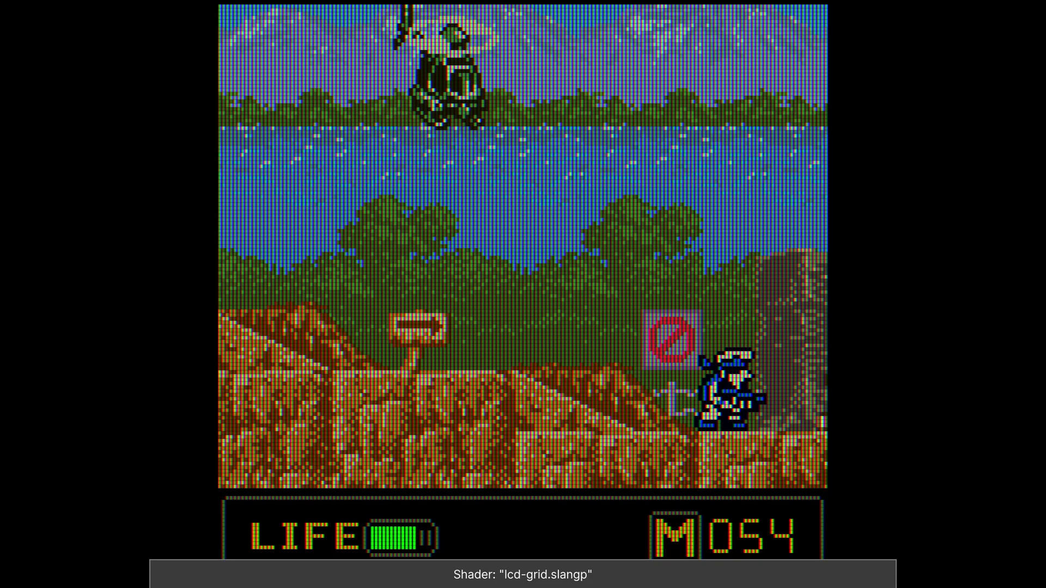
{"action": "key", "text": "Left"}
{"action": "key", "text": "Up"}
{"action": "key", "text": "z"}
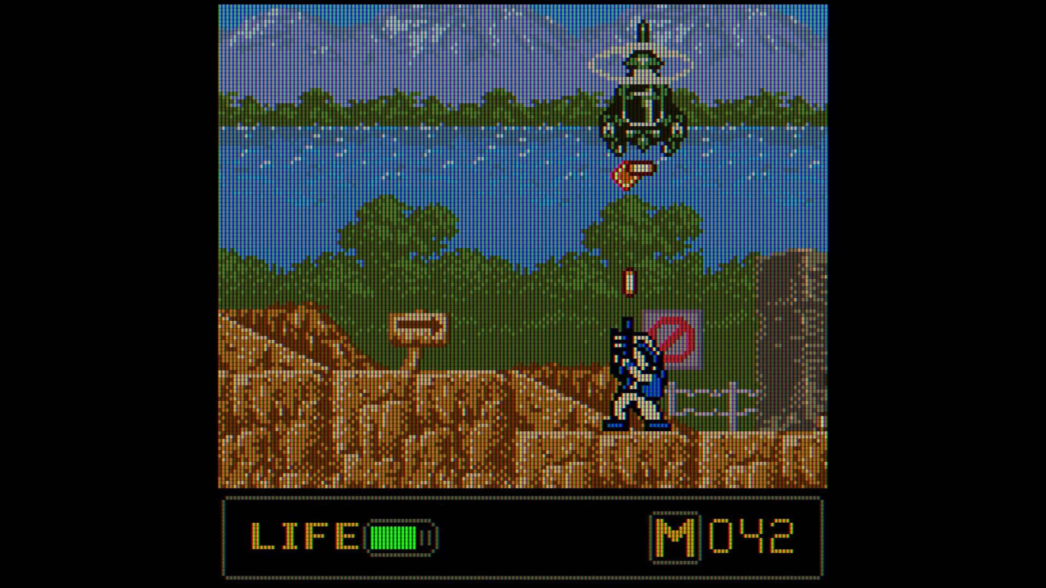
{"action": "key", "text": "Right"}
{"action": "key", "text": "x"}
{"action": "key", "text": "x"}
{"action": "key", "text": "x"}
{"action": "key", "text": "x"}
{"action": "key", "text": "x"}
{"action": "key", "text": "x"}
{"action": "key", "text": "x"}
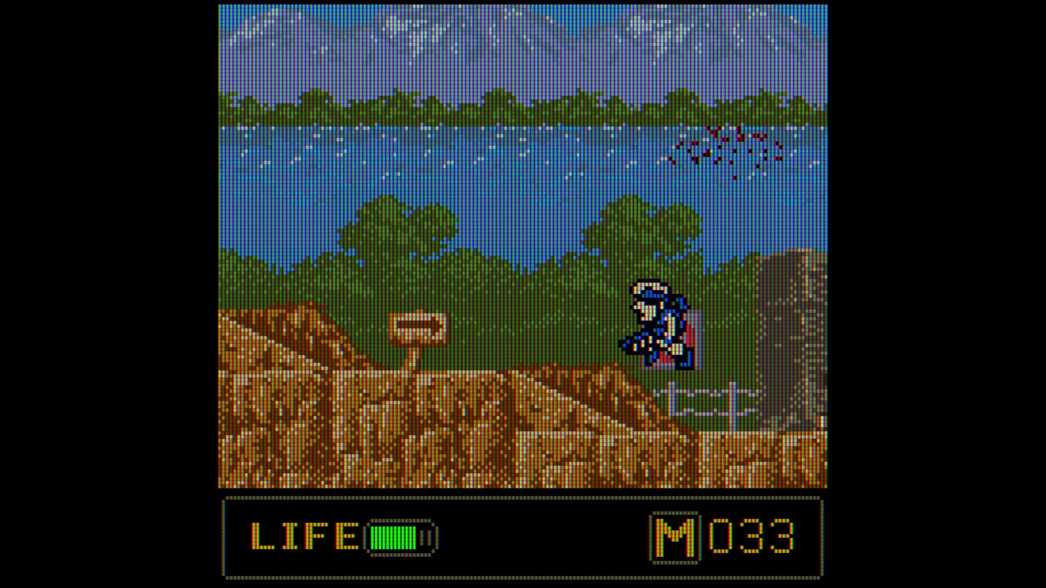
{"action": "key", "text": "Right"}
{"action": "key", "text": "x"}
{"action": "key", "text": "x"}
{"action": "key", "text": "x"}
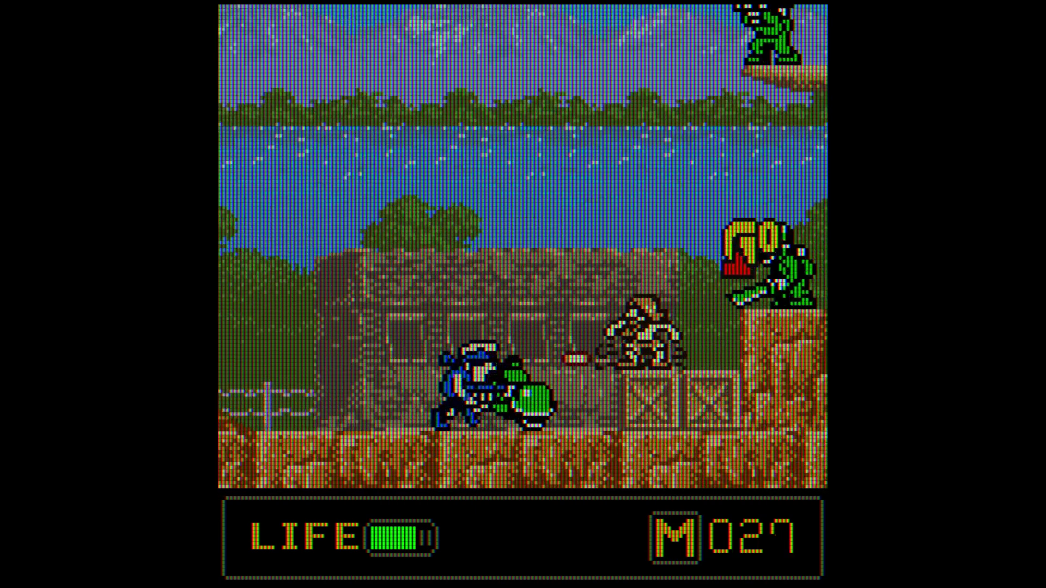
{"action": "key", "text": "Right"}
{"action": "key", "text": "x"}
{"action": "key", "text": "x"}
{"action": "key", "text": "x"}
{"action": "key", "text": "x"}
{"action": "key", "text": "x"}
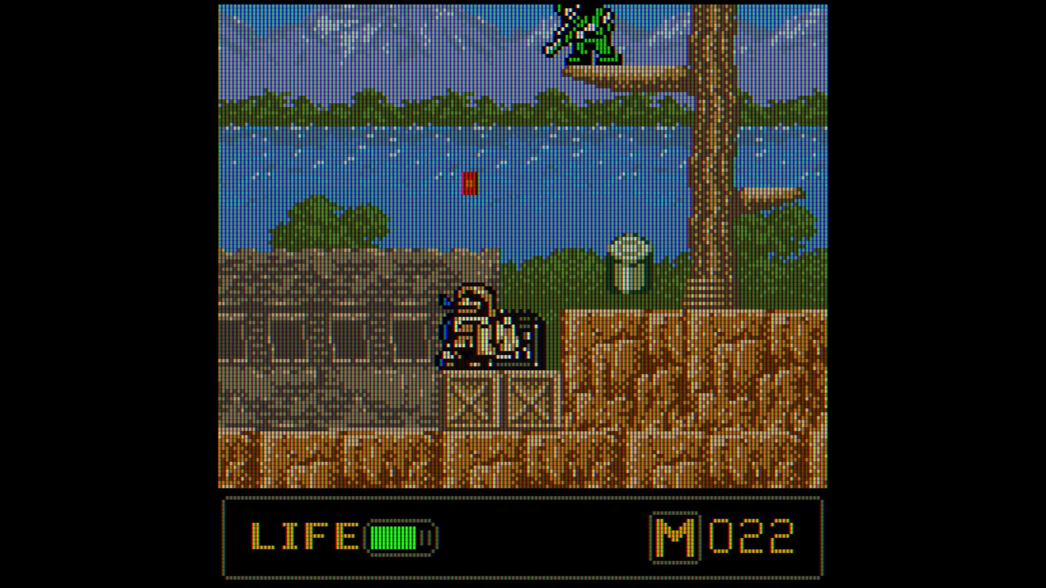
{"action": "key", "text": "Right"}
{"action": "key", "text": "Left"}
{"action": "key", "text": "x"}
{"action": "key", "text": "x"}
{"action": "key", "text": "x"}
{"action": "key", "text": "x"}
{"action": "key", "text": "x"}
{"action": "key", "text": "x"}
{"action": "key", "text": "x"}
{"action": "key", "text": "x"}
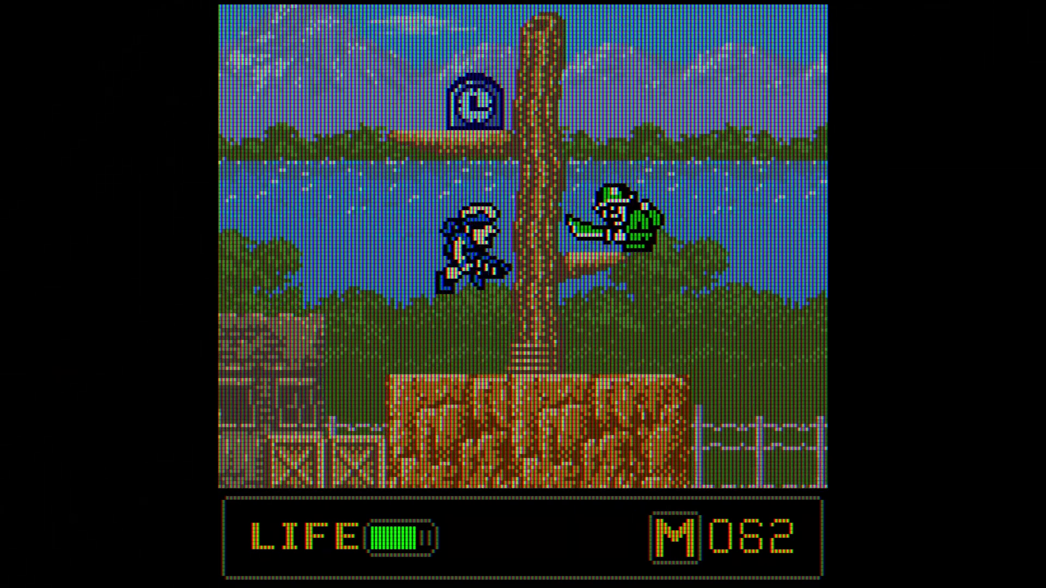
{"action": "key", "text": "Right"}
{"action": "key", "text": "x"}
{"action": "key", "text": "x"}
{"action": "key", "text": "x"}
{"action": "key", "text": "x"}
{"action": "key", "text": "x"}
{"action": "key", "text": "x"}
{"action": "key", "text": "x"}
{"action": "key", "text": "x"}
{"action": "key", "text": "x"}
{"action": "key", "text": "z"}
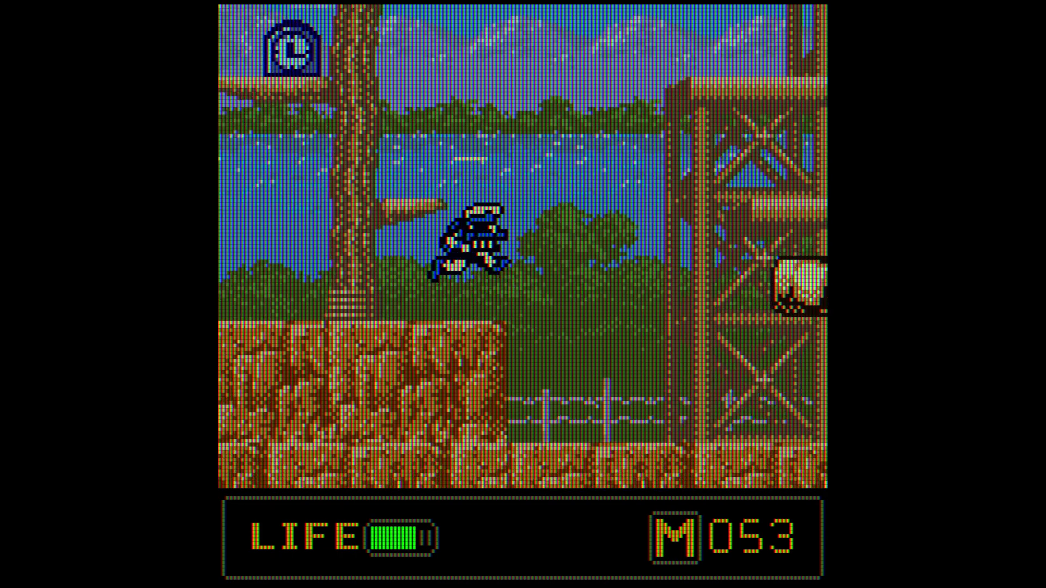
{"action": "key", "text": "Left"}
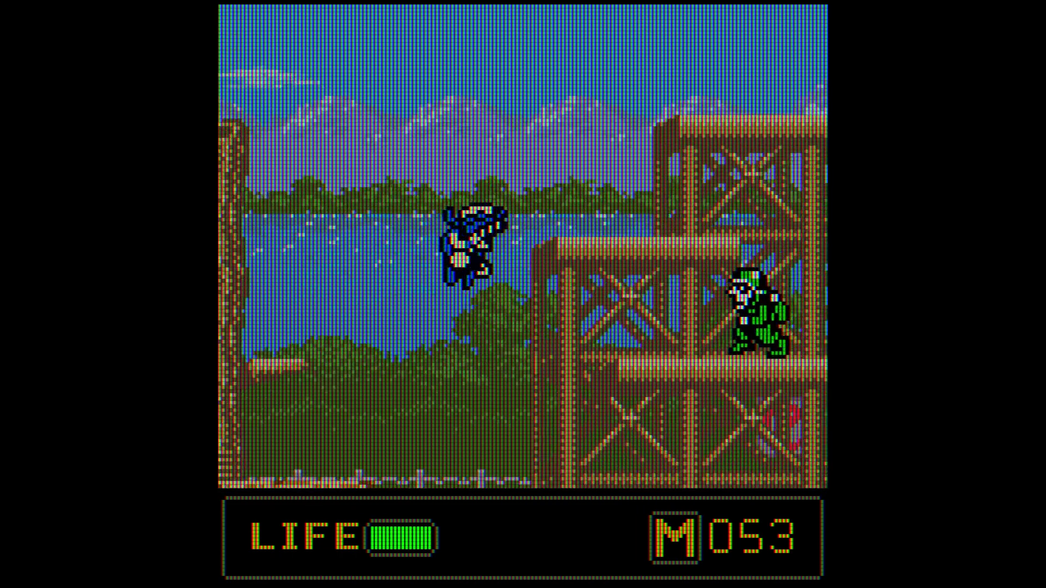
{"action": "key", "text": "Right"}
{"action": "key", "text": "Up"}
{"action": "key", "text": "x"}
{"action": "key", "text": "x"}
{"action": "key", "text": "x"}
{"action": "key", "text": "x"}
{"action": "key", "text": "x"}
{"action": "key", "text": "x"}
{"action": "key", "text": "x"}
{"action": "key", "text": "Left"}
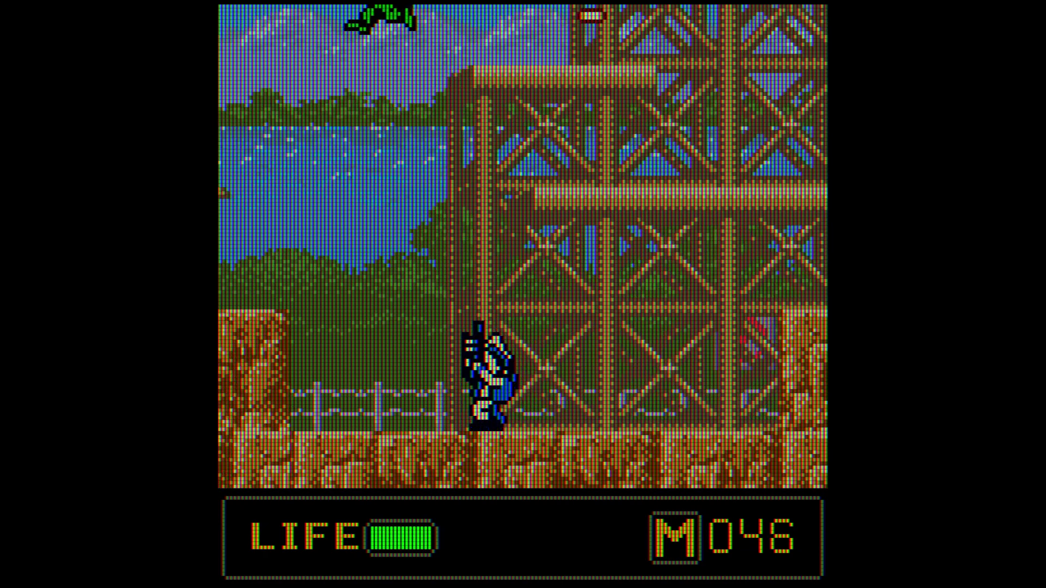
{"action": "key", "text": "Left"}
{"action": "key", "text": "z"}
{"action": "key", "text": "x"}
{"action": "key", "text": "x"}
{"action": "key", "text": "x"}
{"action": "key", "text": "x"}
{"action": "key", "text": "x"}
{"action": "key", "text": "Right"}
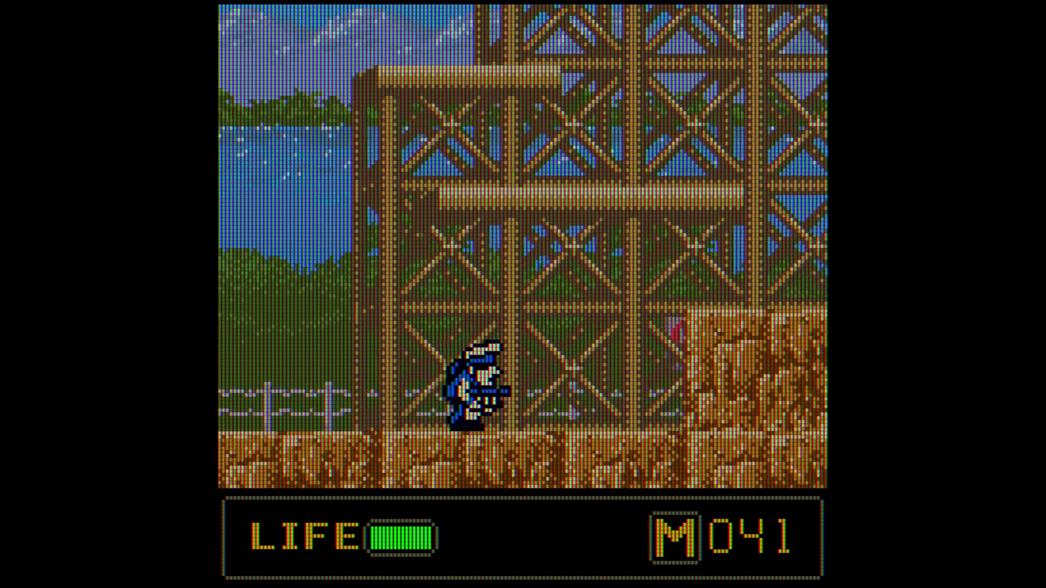
{"action": "key", "text": "Right"}
{"action": "key", "text": "z"}
{"action": "key", "text": "Left"}
{"action": "key", "text": "z"}
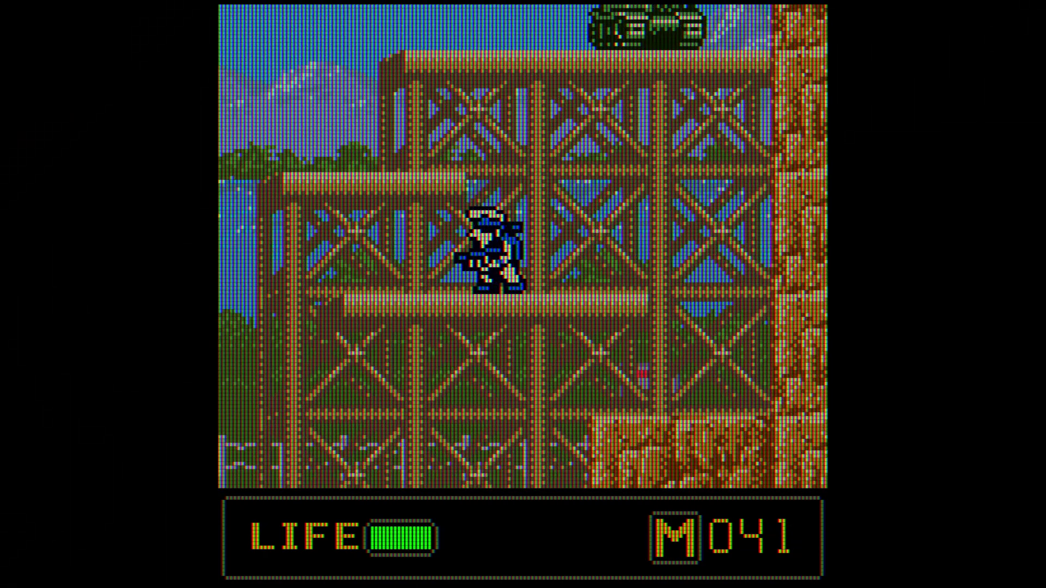
Step: Save the current lcd-grid shader settings as the core preset for Beetle NeoPop
{"action": "key", "text": "F1"}
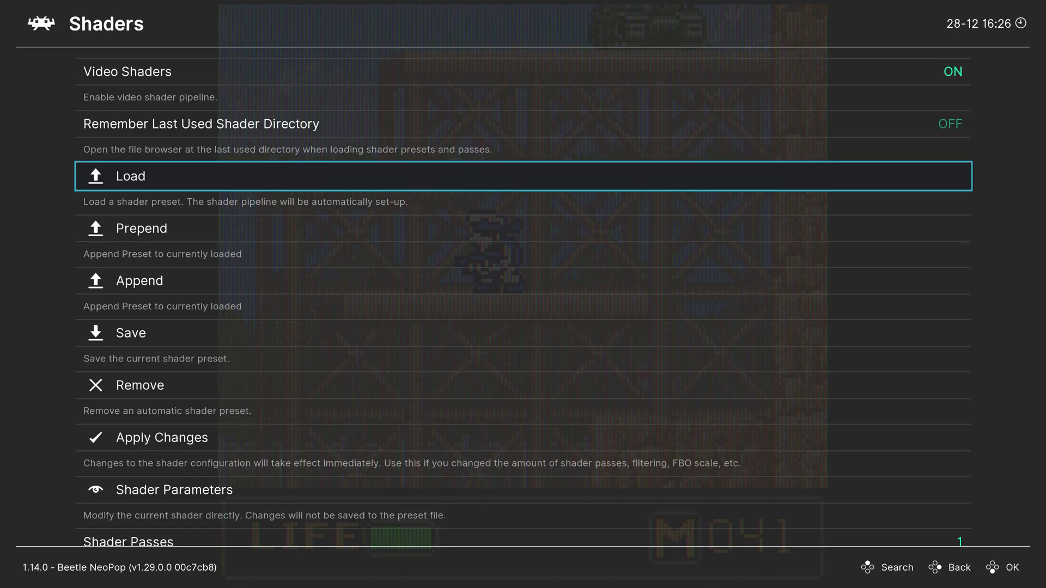
{"action": "key", "text": "Down"}
{"action": "key", "text": "Down"}
{"action": "key", "text": "Down"}
{"action": "key", "text": "Return"}
{"action": "key", "text": "Down"}
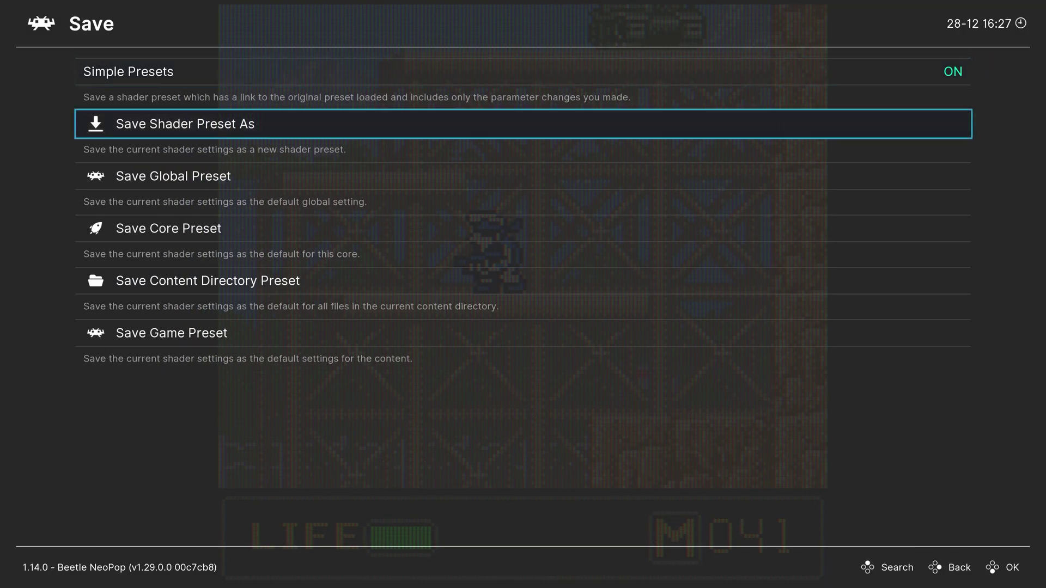
{"action": "key", "text": "Down"}
{"action": "key", "text": "Down"}
{"action": "key", "text": "Return"}
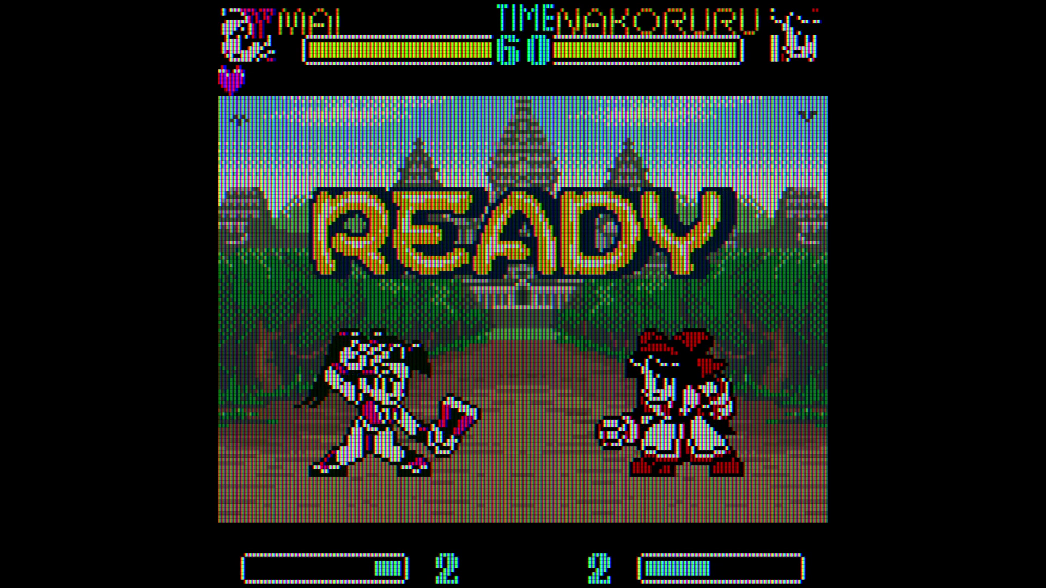
{"action": "key", "text": "Up"}
{"action": "key", "text": "Right"}
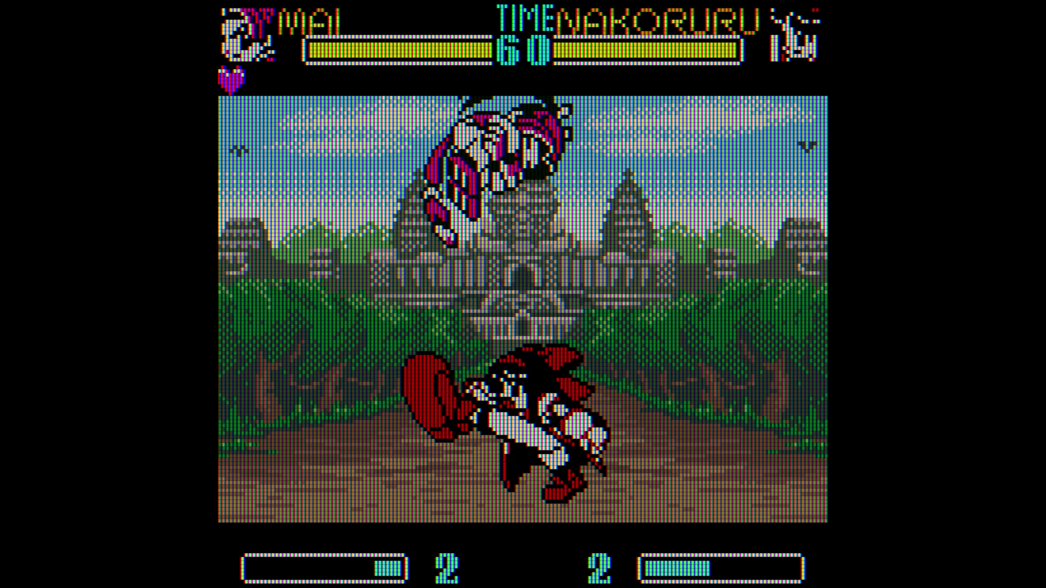
{"action": "key", "text": "z"}
{"action": "key", "text": "Right"}
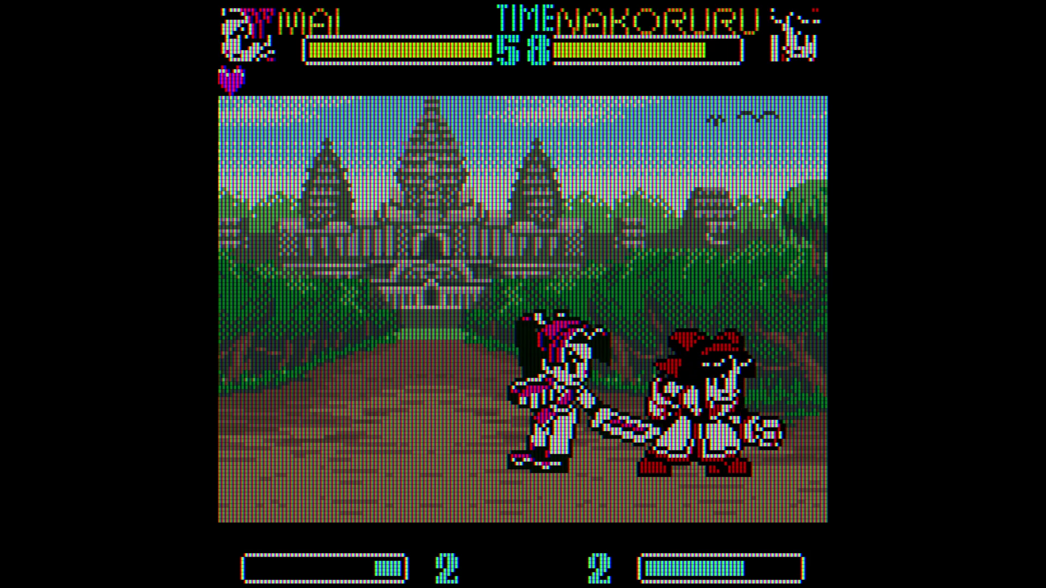
{"action": "key", "text": "z"}
{"action": "key", "text": "Up"}
{"action": "key", "text": "Right"}
{"action": "key", "text": "z"}
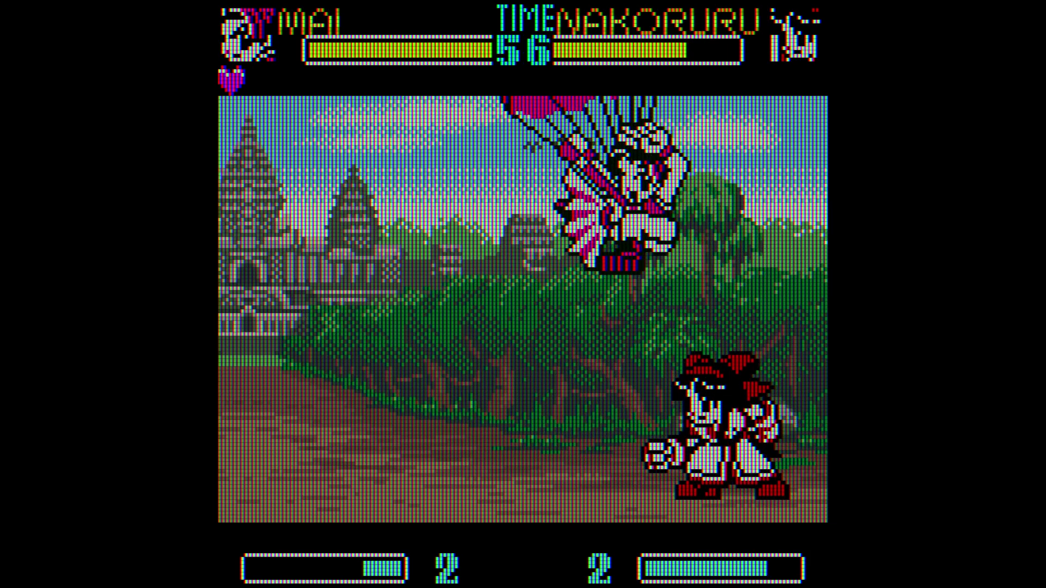
{"action": "key", "text": "z"}
{"action": "key", "text": "z"}
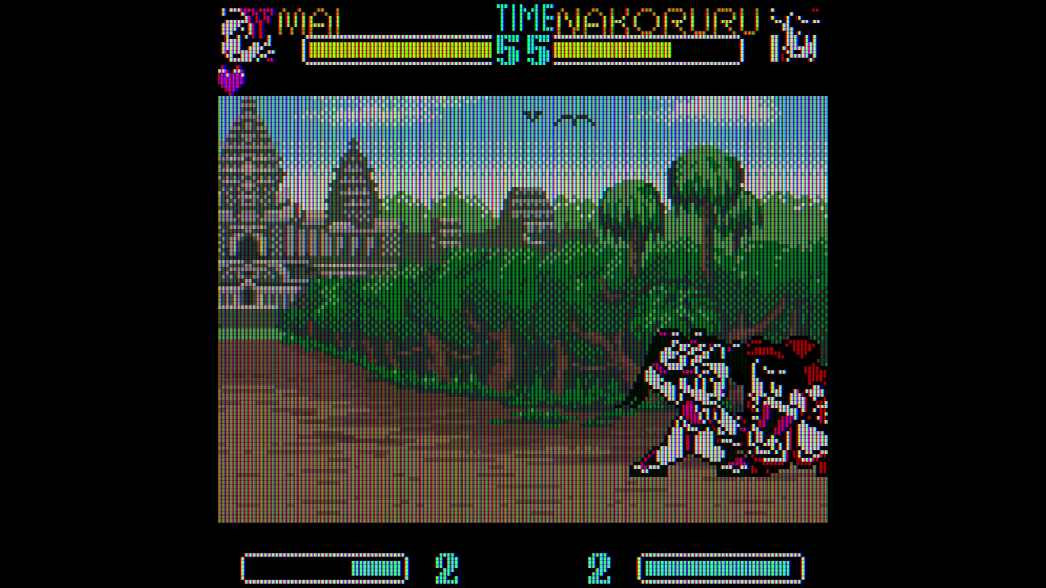
{"action": "key", "text": "Up"}
{"action": "key", "text": "Left"}
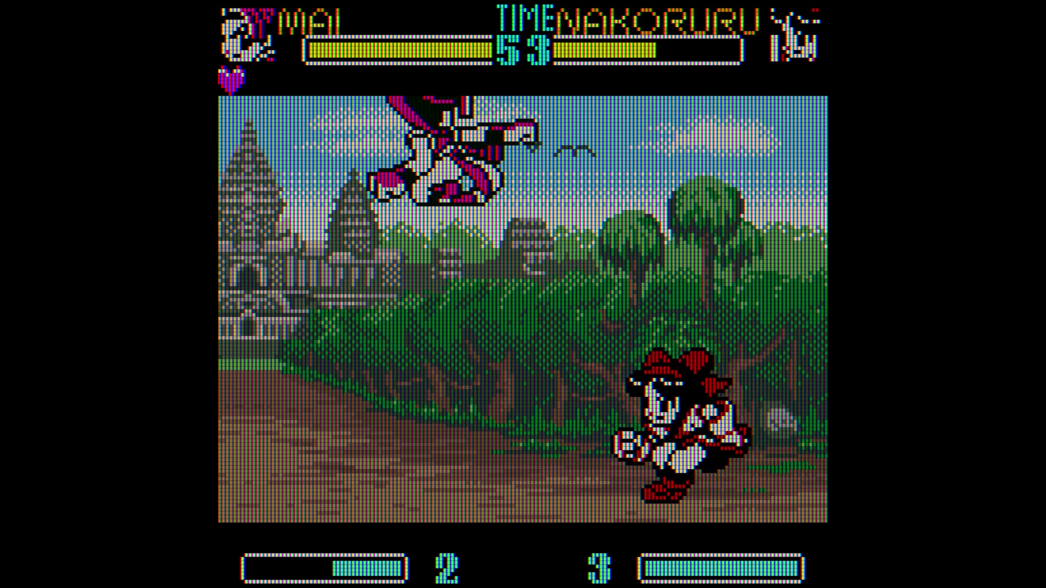
{"action": "key", "text": "Left"}
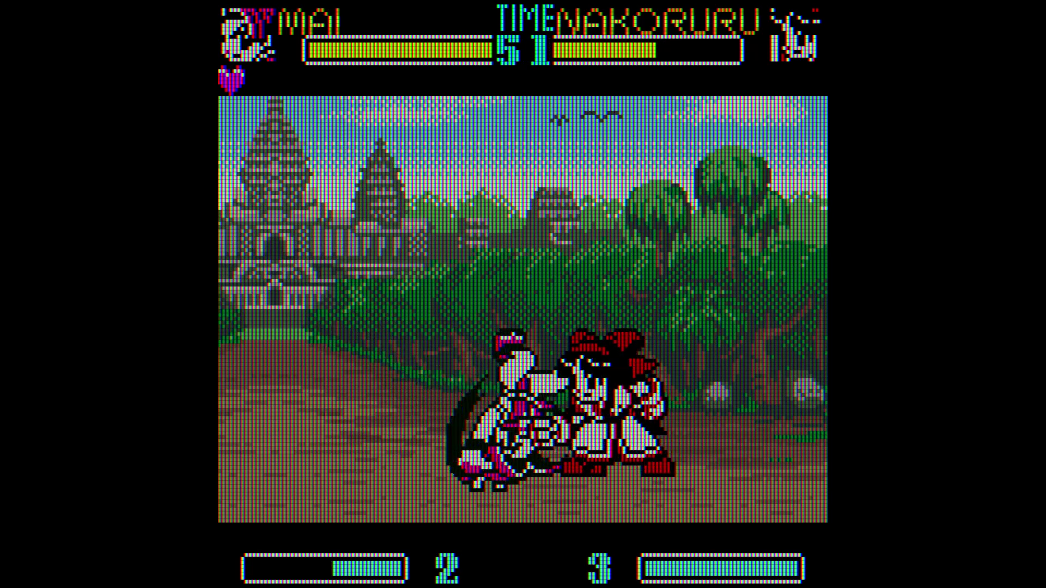
{"action": "key", "text": "x"}
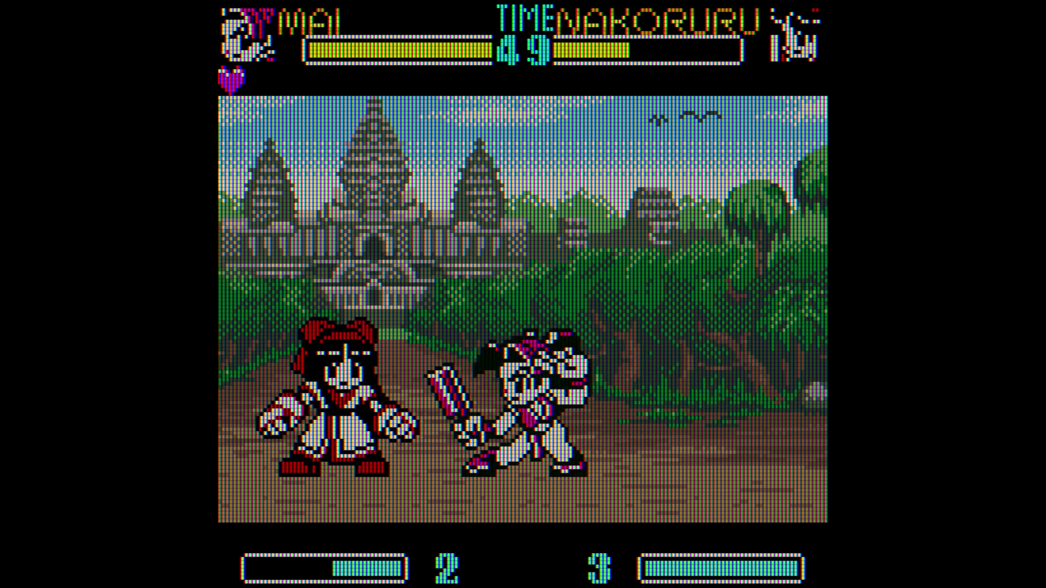
{"action": "key", "text": "Down"}
{"action": "key", "text": "Left"}
{"action": "key", "text": "x"}
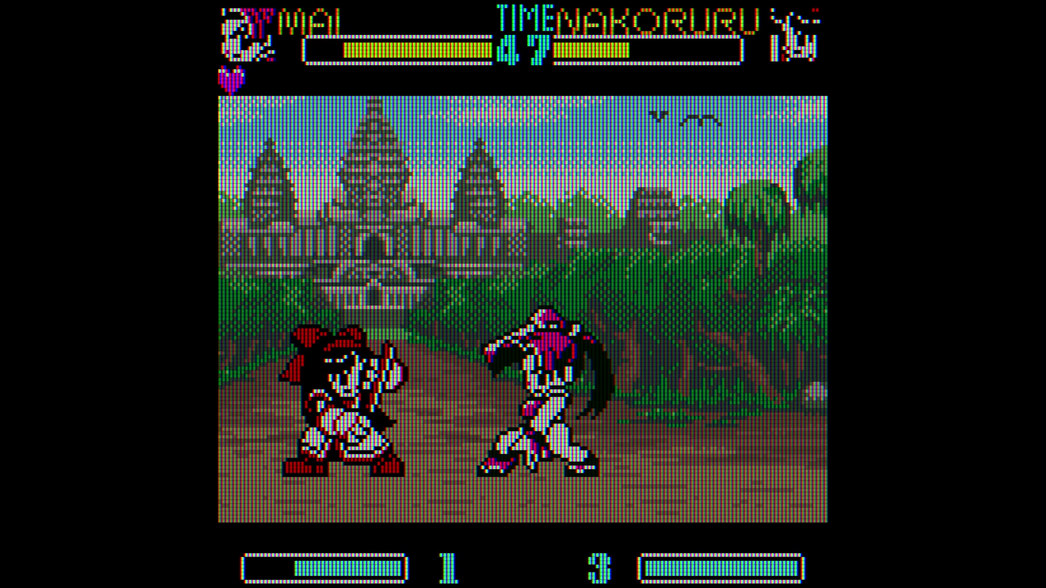
{"action": "key", "text": "Down"}
{"action": "key", "text": "x"}
{"action": "key", "text": "x"}
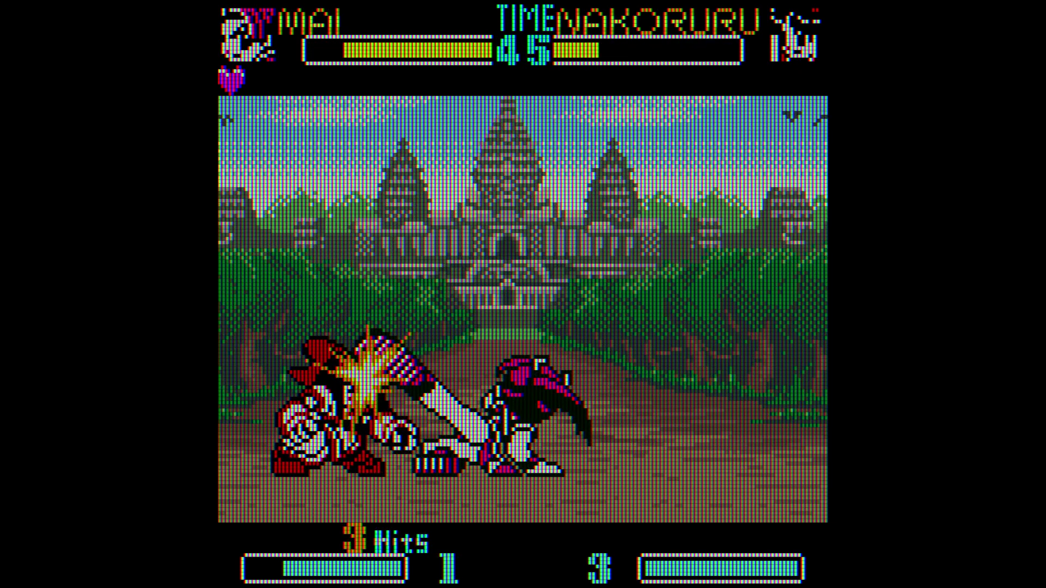
{"action": "key", "text": "Down"}
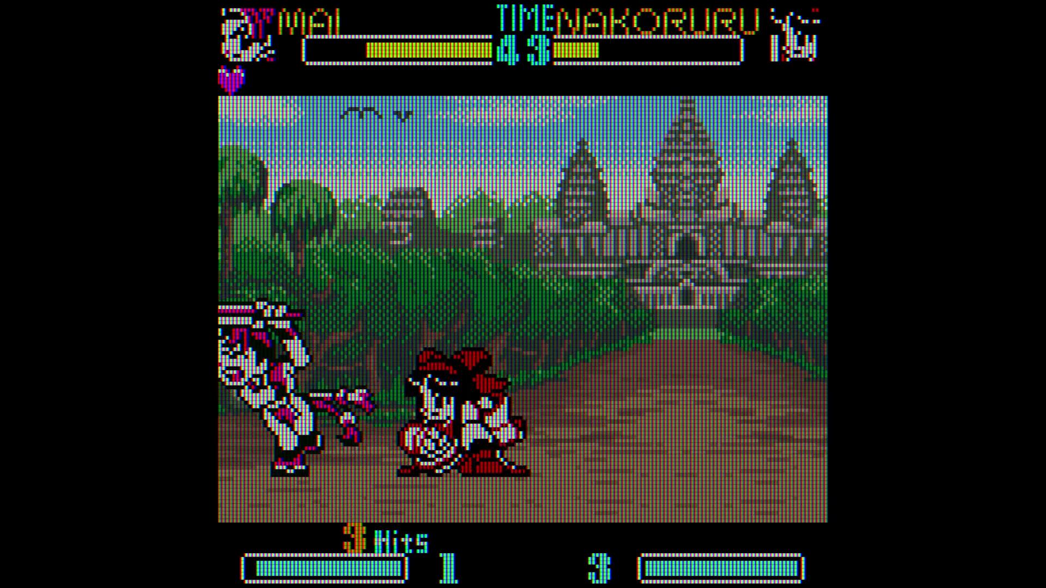
{"action": "key", "text": "x"}
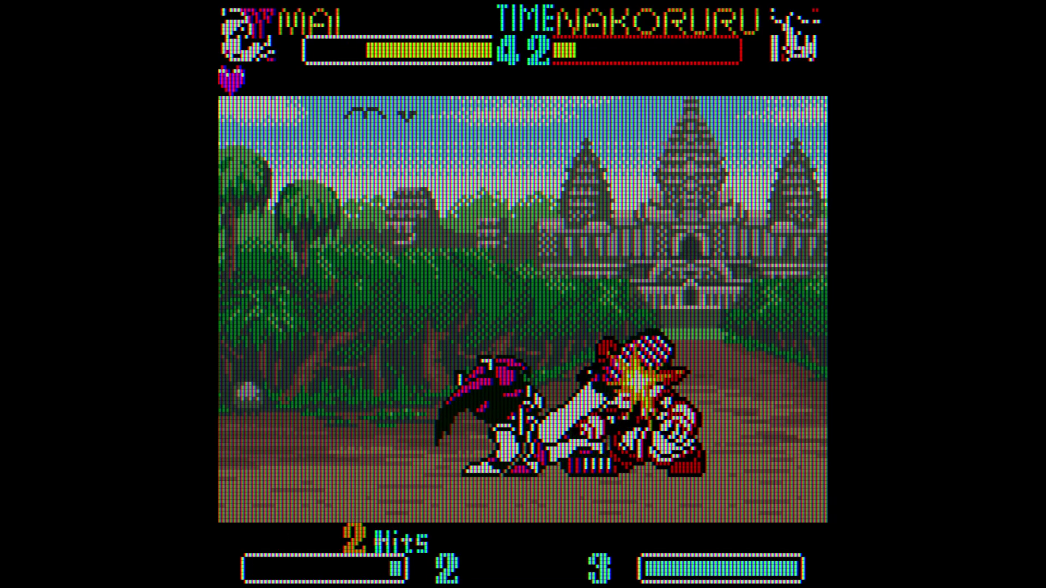